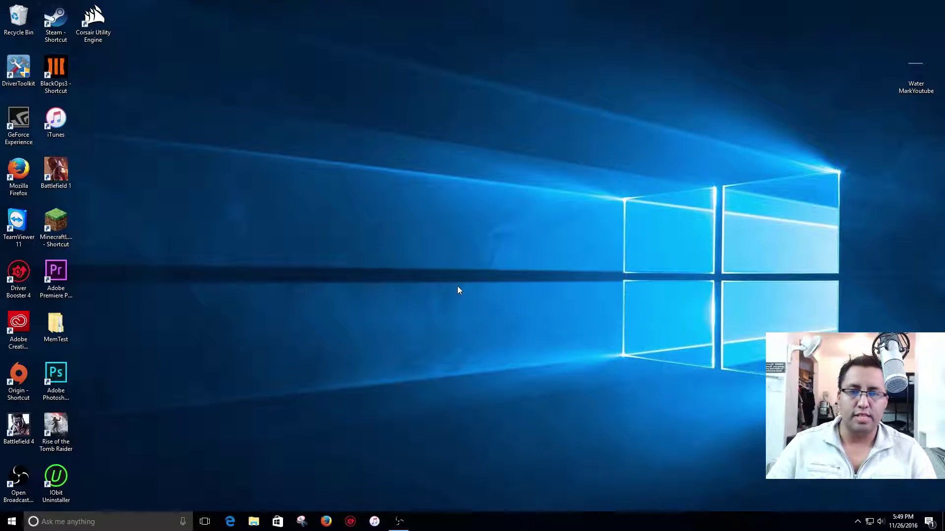
Step: Launch Photoshop from the desktop and create a new blank transparent document, Untitled-1
double_click(57, 380)
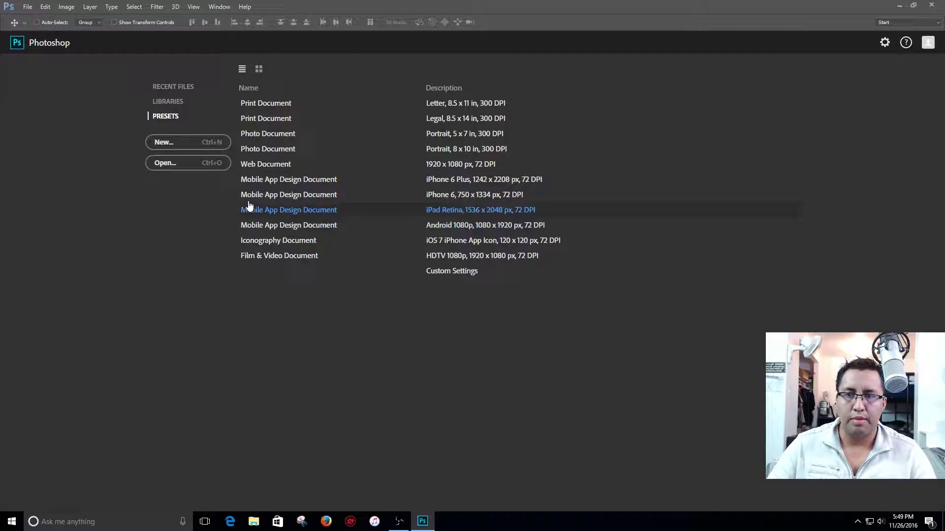
left_click(202, 147)
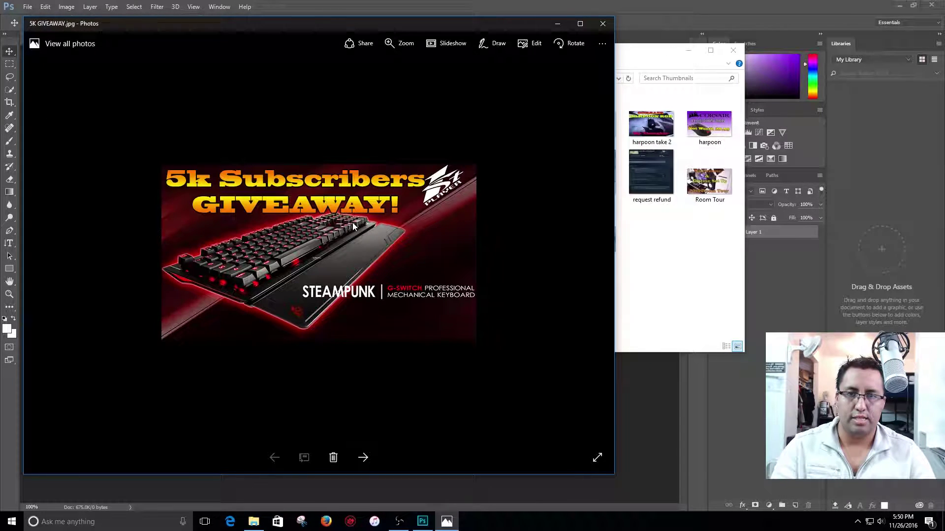
left_click(603, 24)
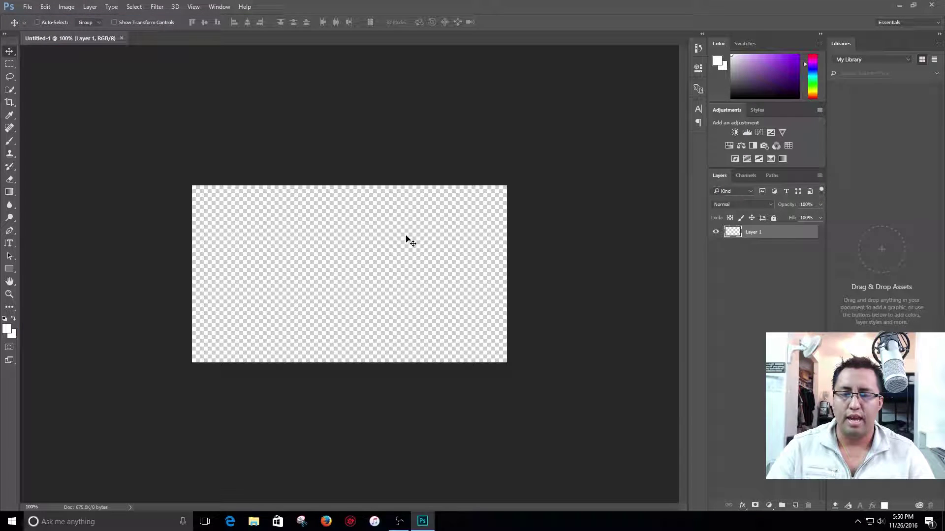
Step: Search Google Images in Firefox for 'photoshop png logo'
left_click(325, 523)
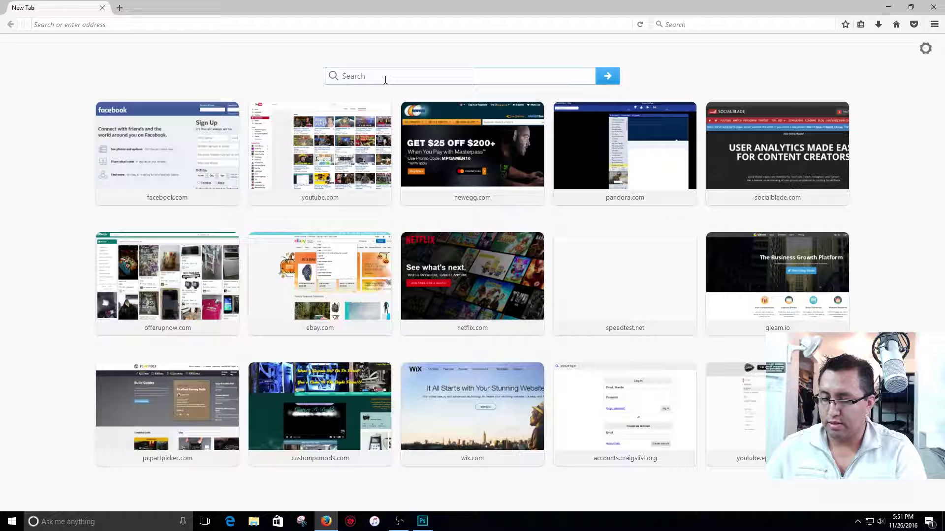
type("phot")
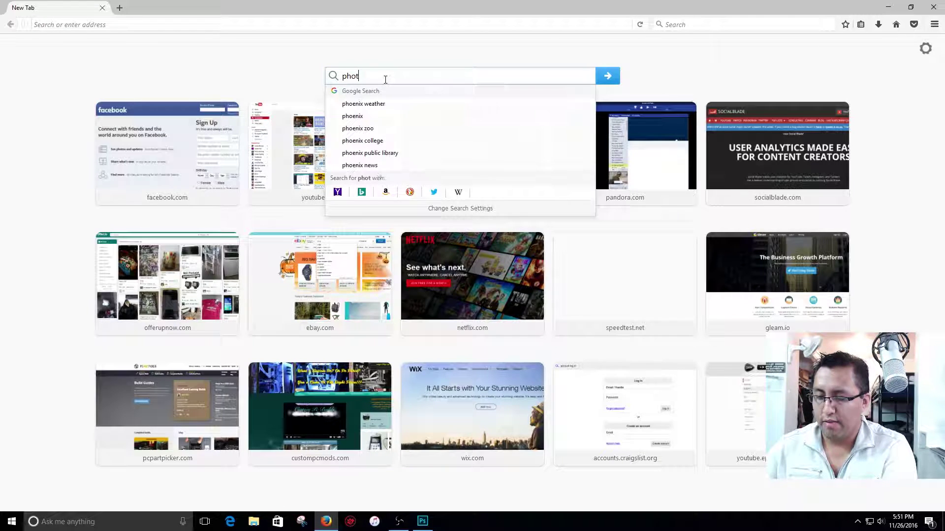
type("oshop png ")
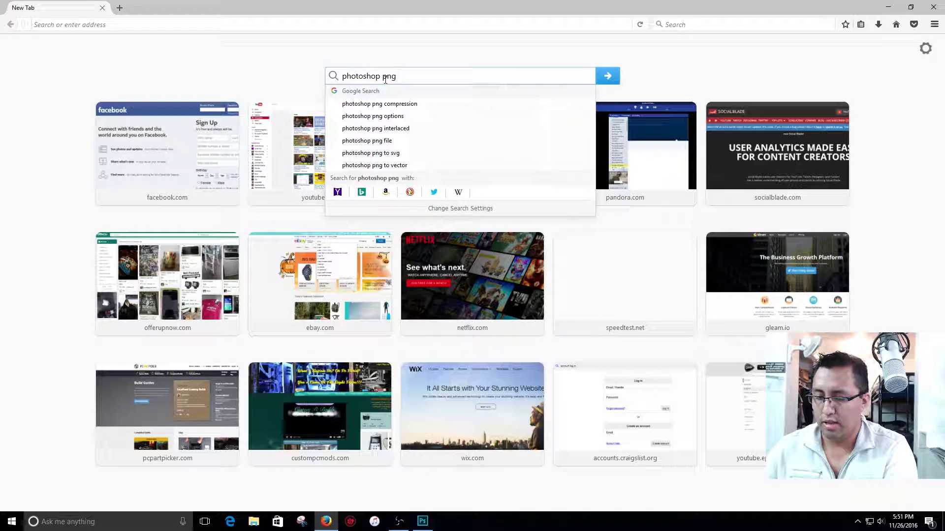
type("logo")
key("Return")
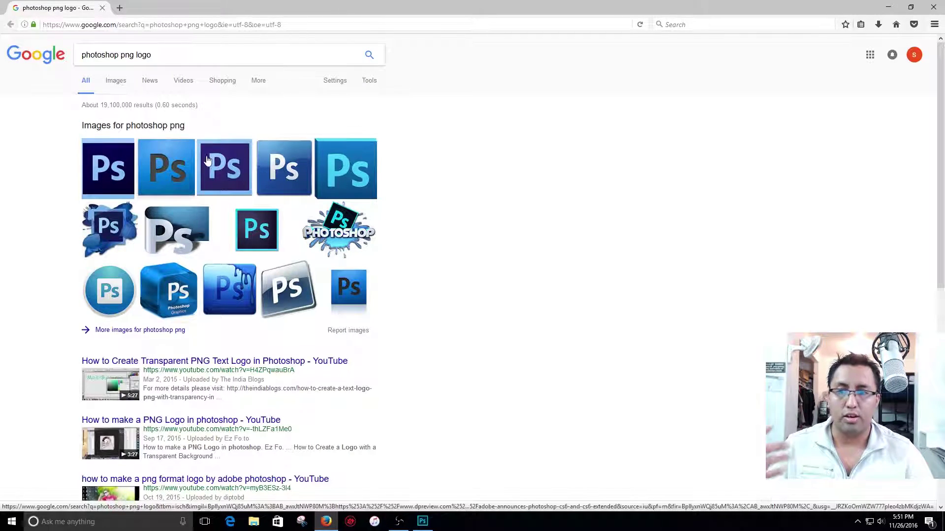
left_click(115, 82)
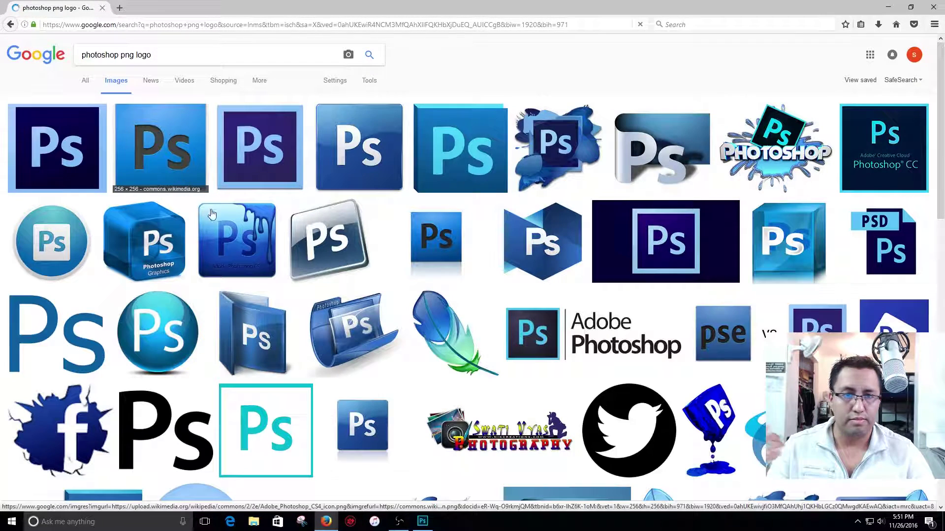
scroll(315, 262, "down", 2)
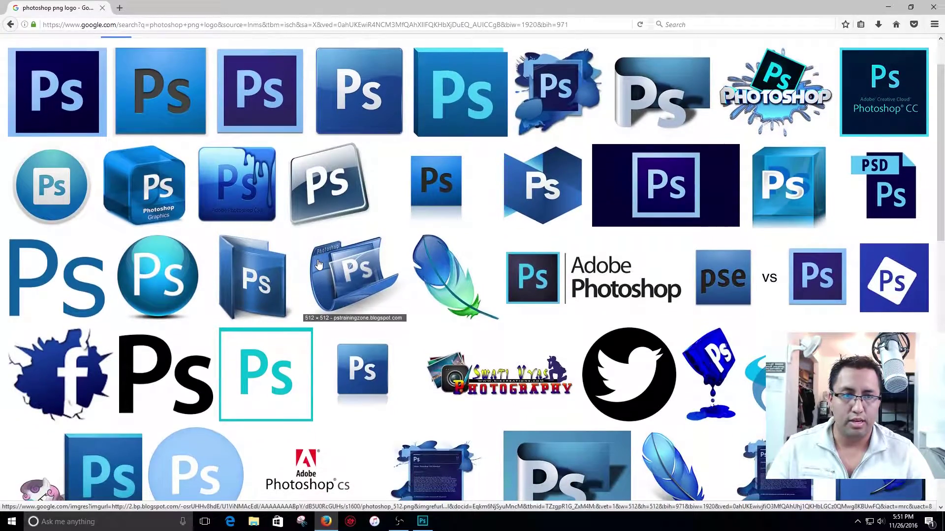
scroll(318, 264, "down", 2)
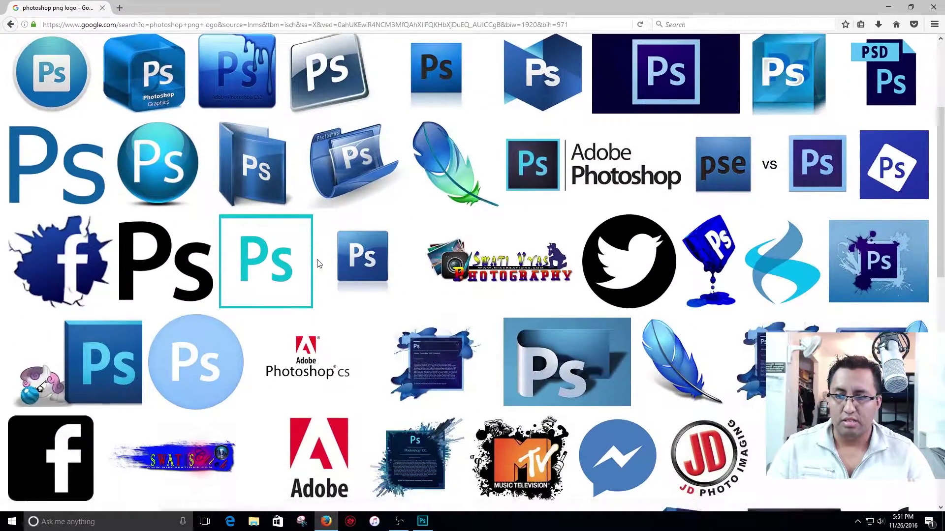
scroll(318, 265, "down", 1)
scroll(412, 335, "up", 5)
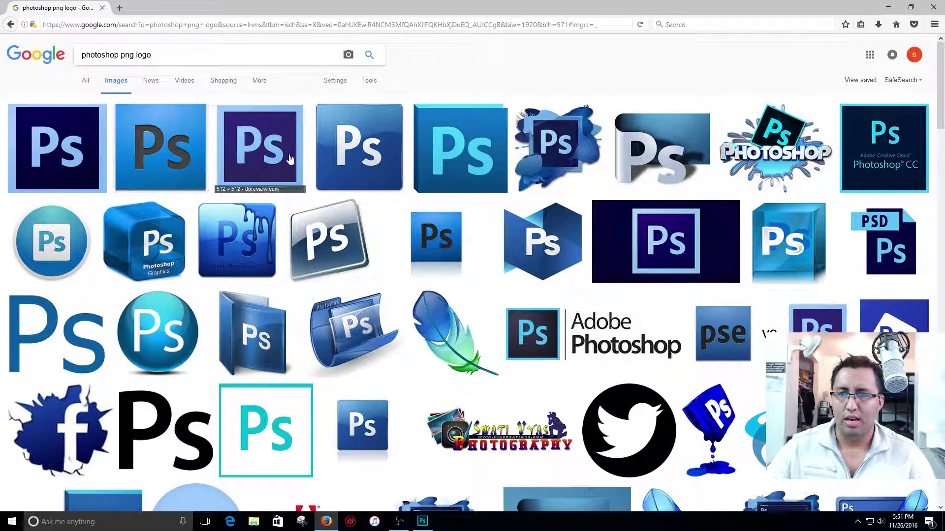
Step: Save the blue Photoshop CS6 logo image into the Saved Pictures folder
left_click(261, 163)
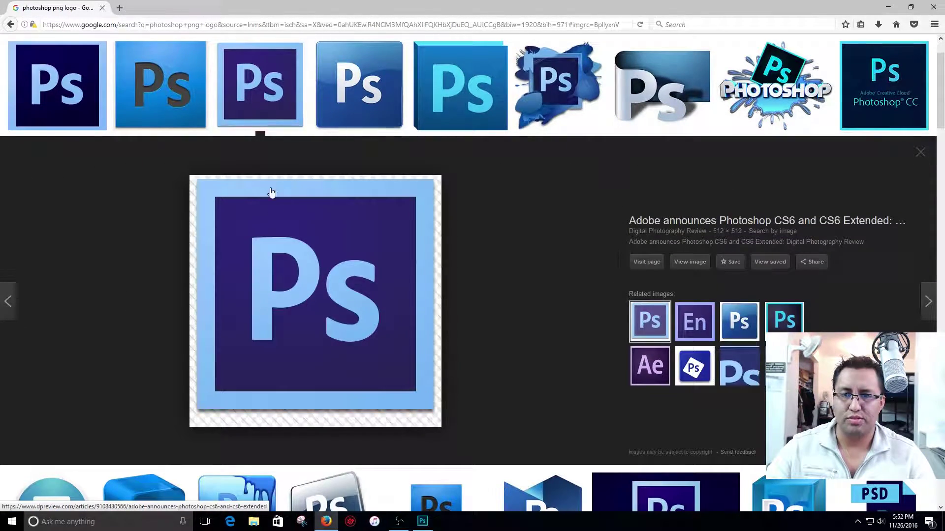
right_click(331, 273)
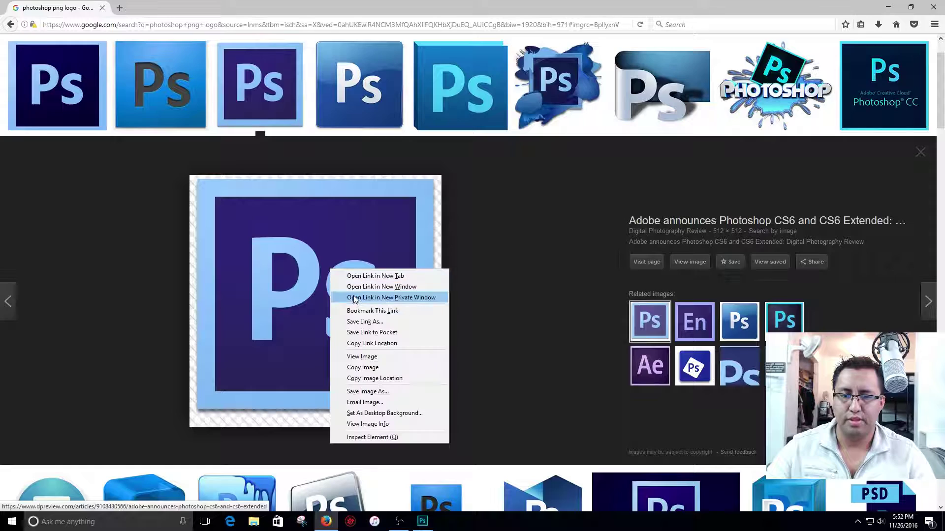
left_click(400, 391)
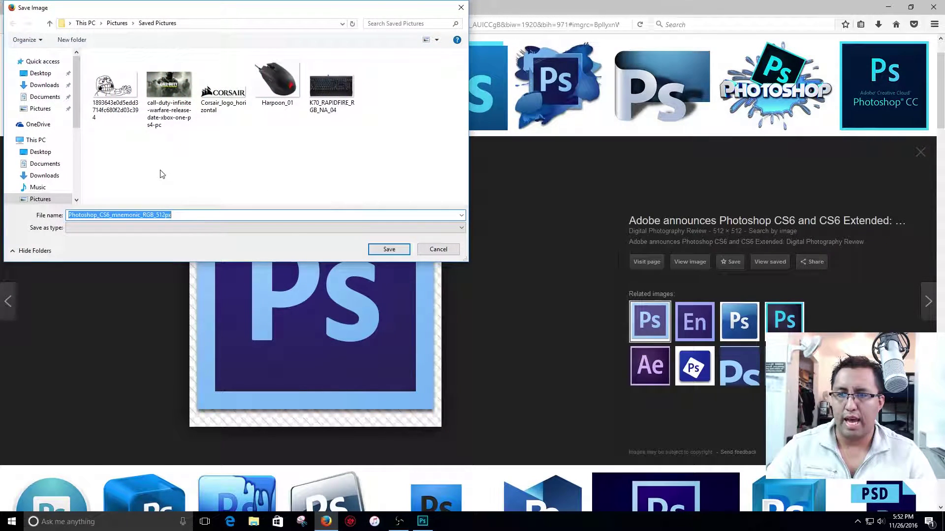
left_click(388, 249)
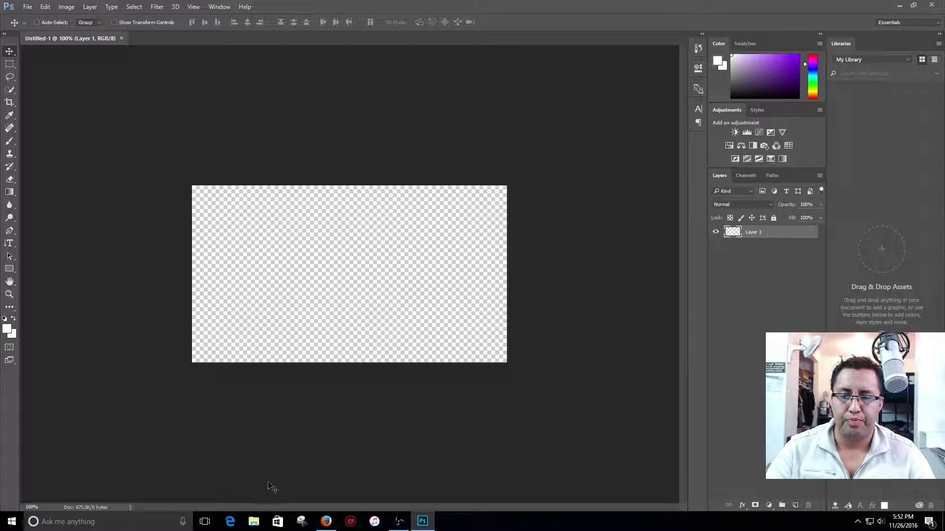
Step: In File Explorer, open Pictures > Saved Pictures, select the Photoshop_CS6_mnemonic_RGB_512px logo, and place the window beside Photoshop
left_click(254, 522)
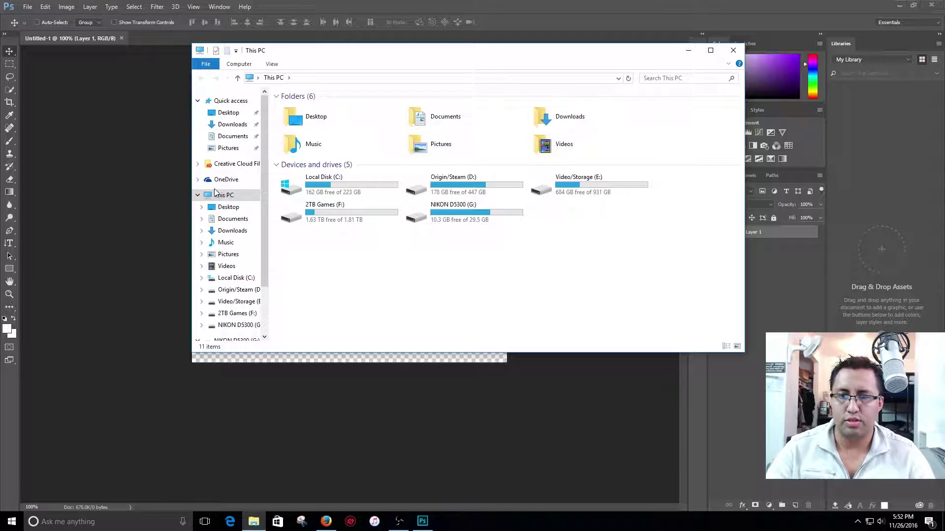
left_click(227, 149)
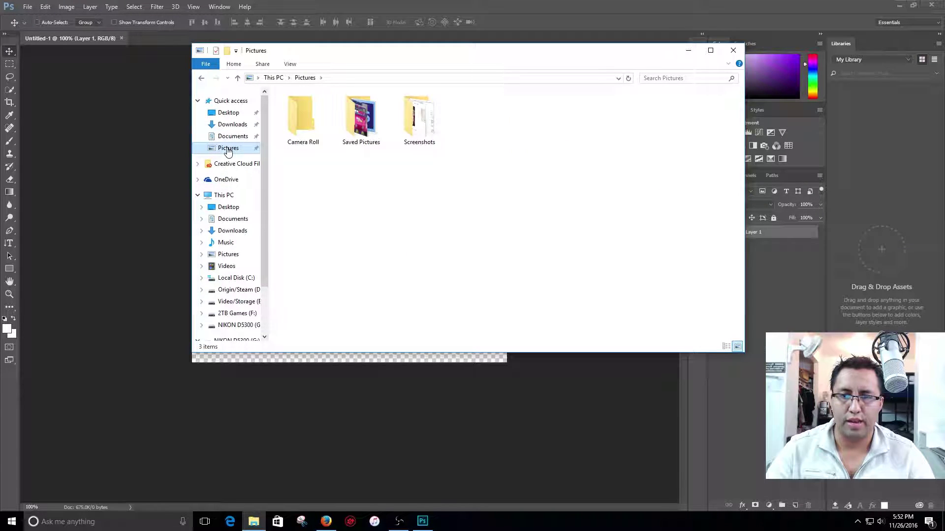
left_click(362, 128)
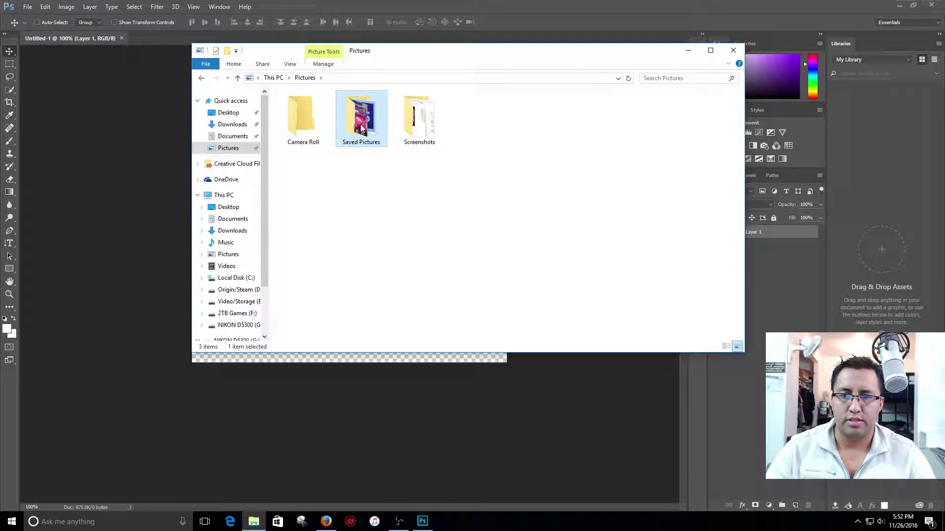
double_click(361, 127)
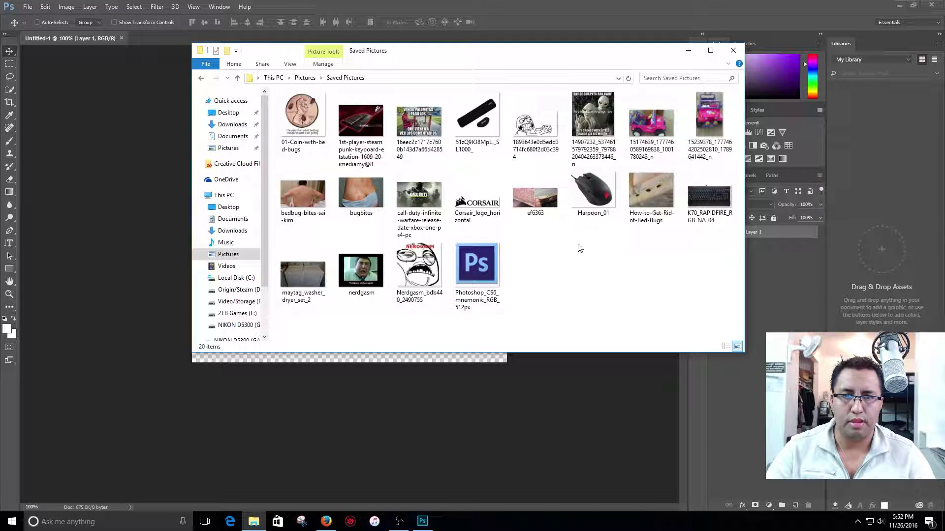
left_click(475, 270)
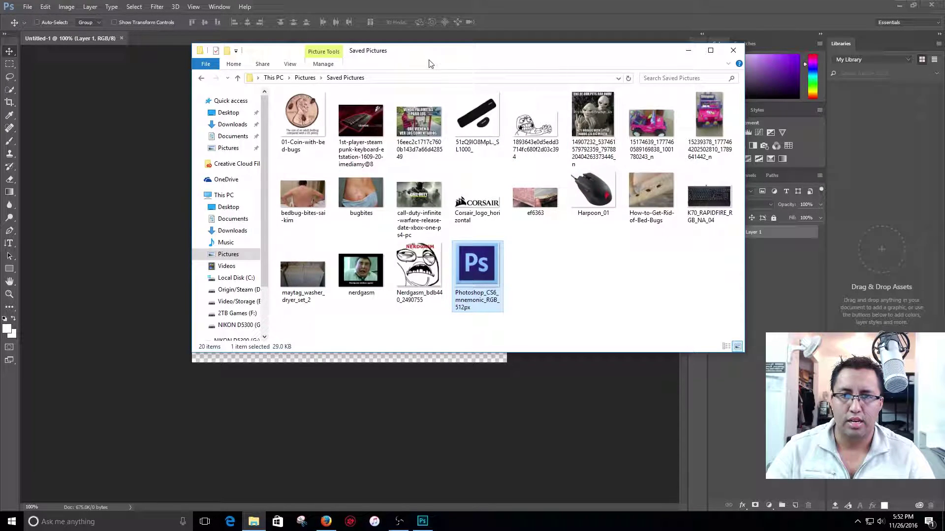
left_click_drag(511, 67, 731, 92)
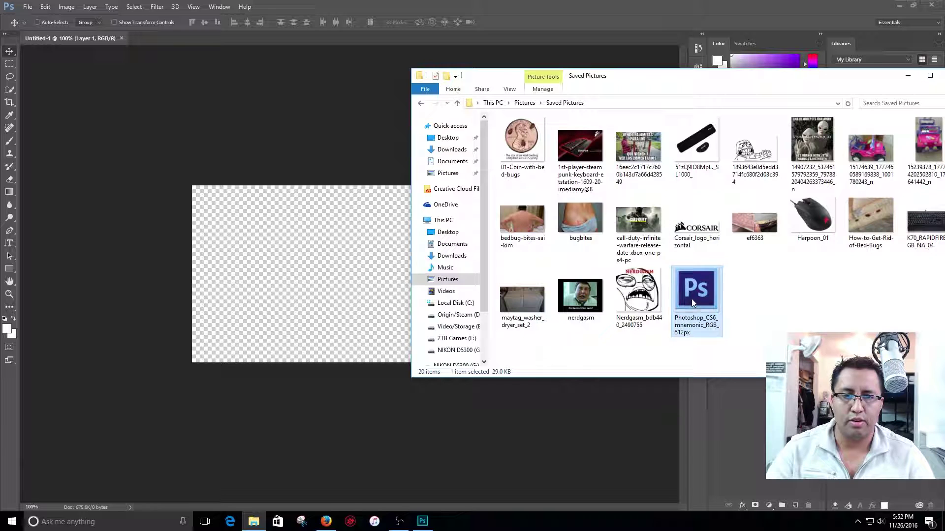
Step: Drop the Photoshop CS6 logo onto the canvas and shrink it to a small square left of centre
left_click_drag(691, 300, 349, 290)
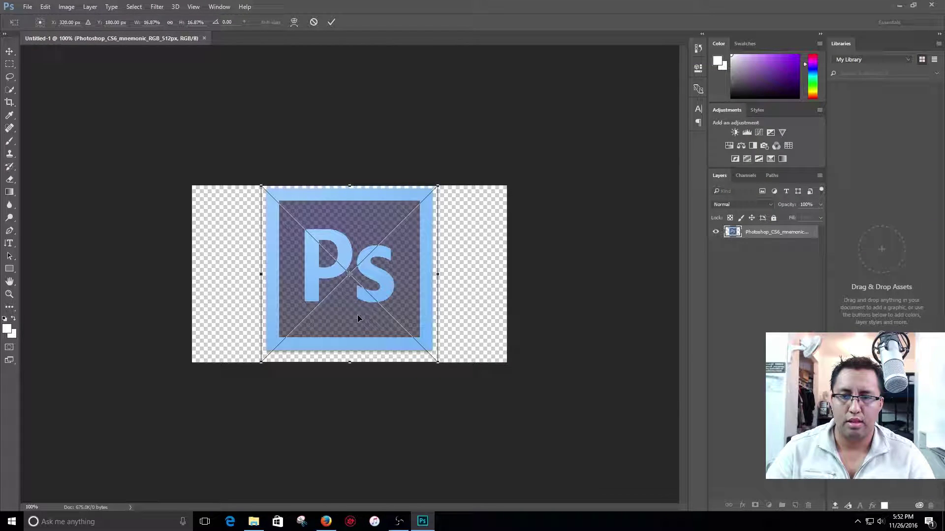
left_click_drag(350, 362, 349, 291)
left_click_drag(436, 240, 349, 239)
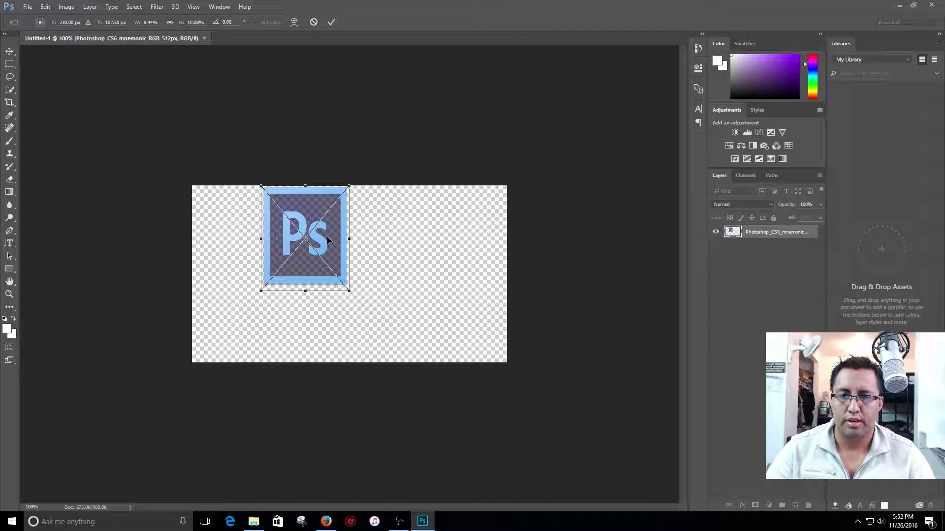
left_click_drag(304, 187, 335, 262)
left_click(331, 21)
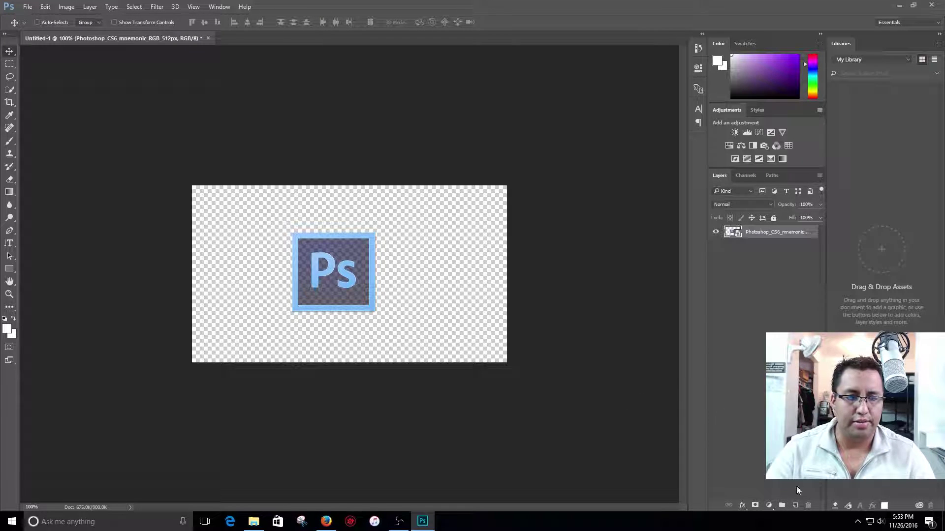
Step: Add a new layer beneath the logo and set the foreground colour to bright purple
left_click(794, 508)
left_click_drag(775, 233, 773, 252)
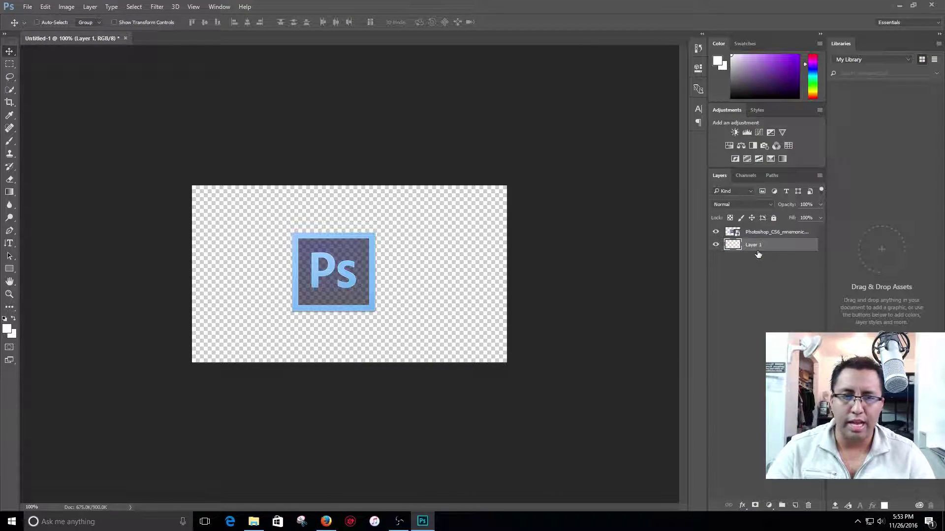
left_click(8, 329)
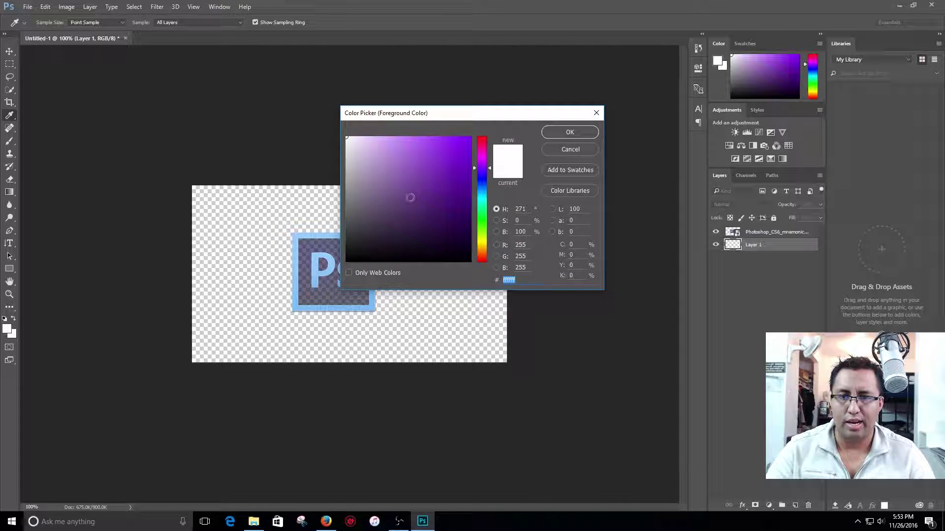
mouse_move(410, 198)
left_mouse_down()
mouse_move(466, 154)
mouse_move(457, 147)
left_mouse_up()
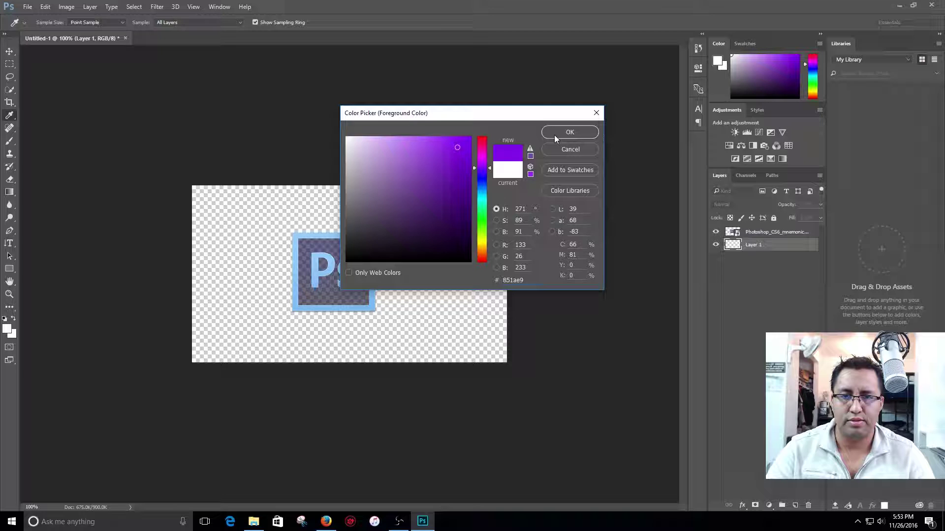
left_click(597, 114)
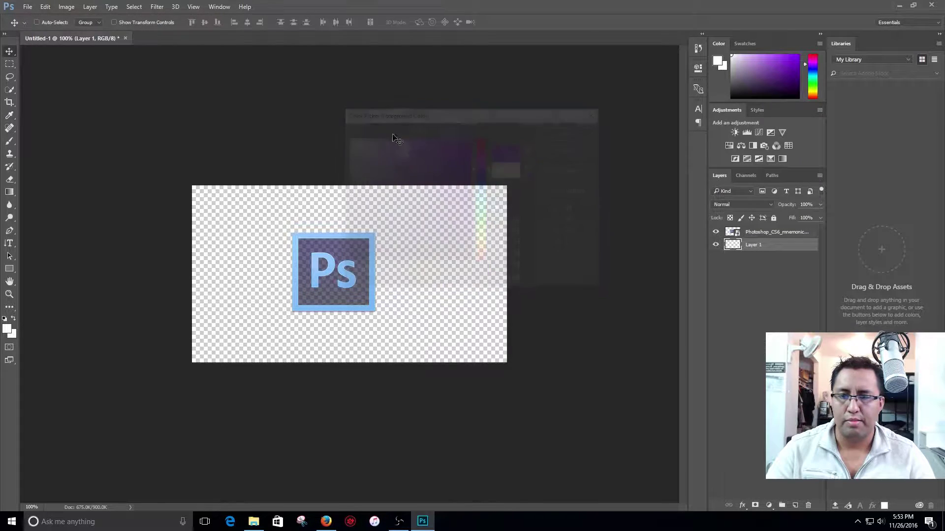
left_click(6, 331)
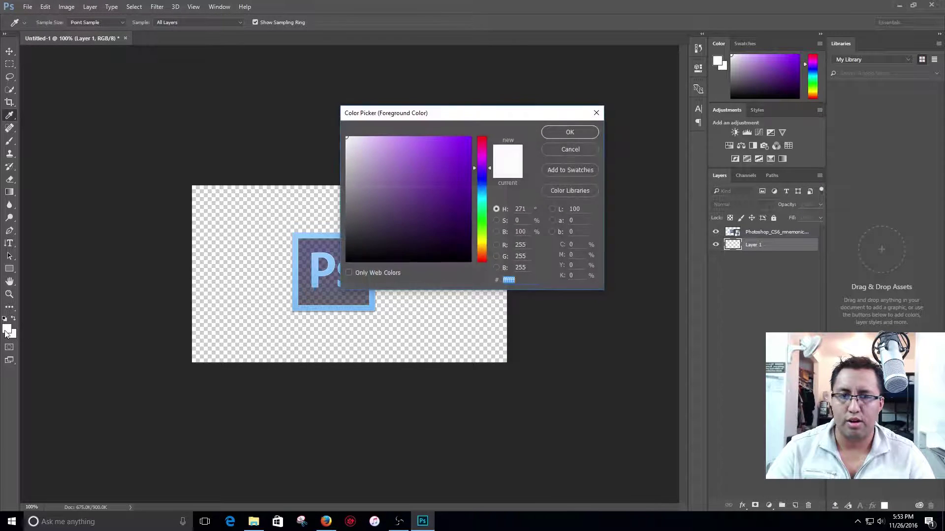
left_click(465, 148)
left_click(564, 131)
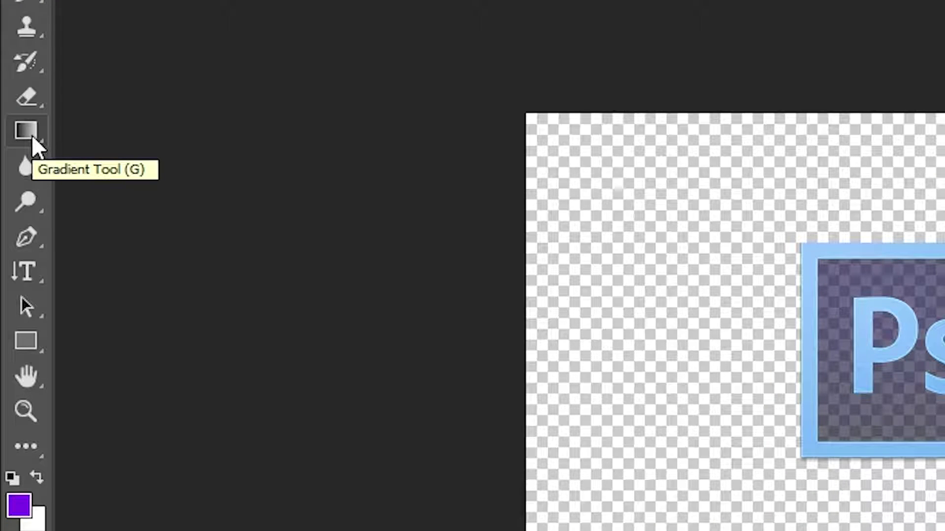
Step: Fill the new background layer with solid purple using the Paint Bucket
left_click(32, 135)
right_click(31, 135)
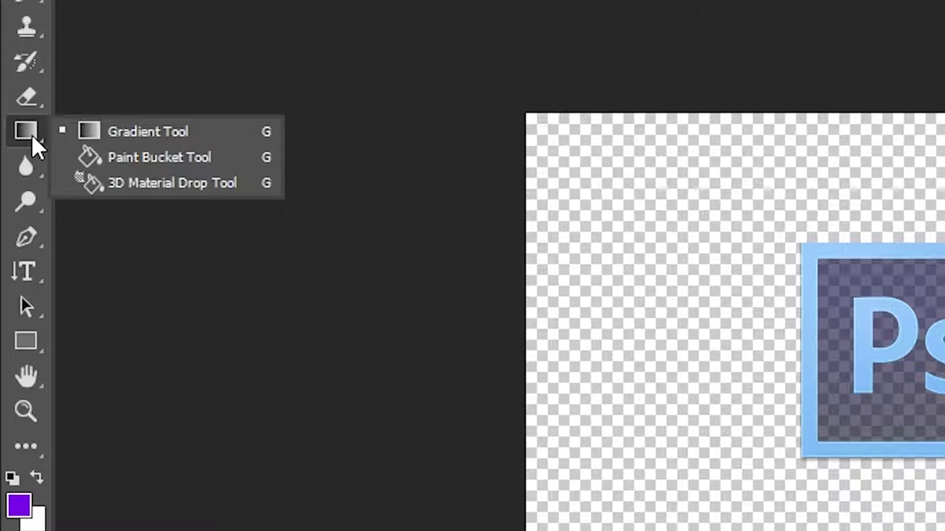
left_click(147, 161)
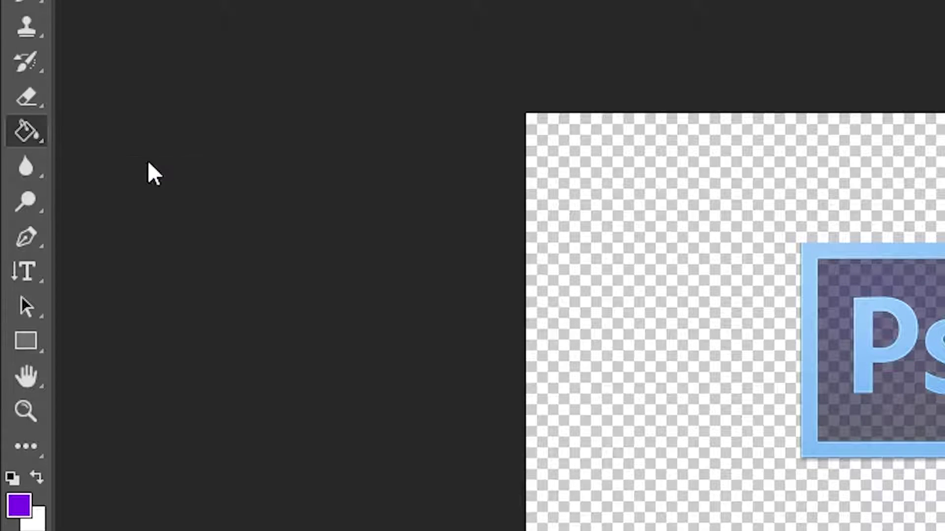
left_click(634, 249)
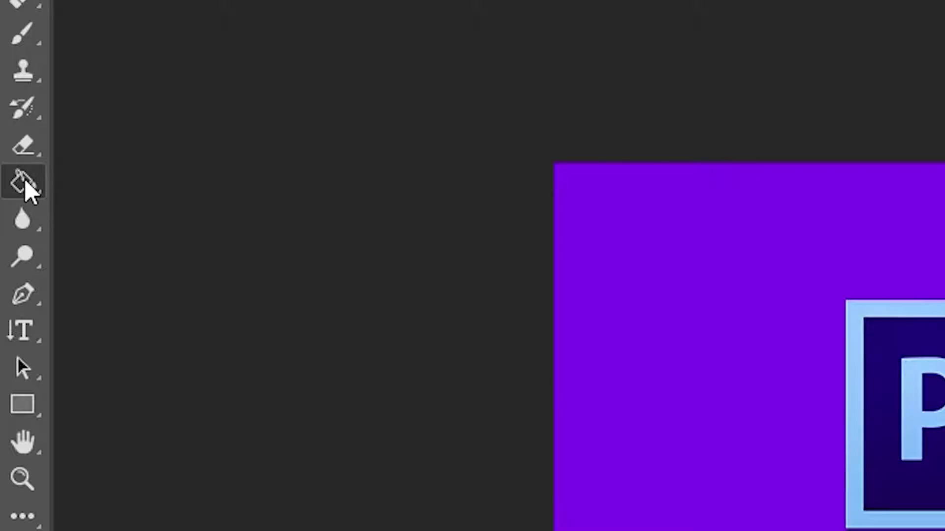
Step: Draw a vertical gradient on Layer 1, purple at the top fading to white at the bottom
right_click(10, 193)
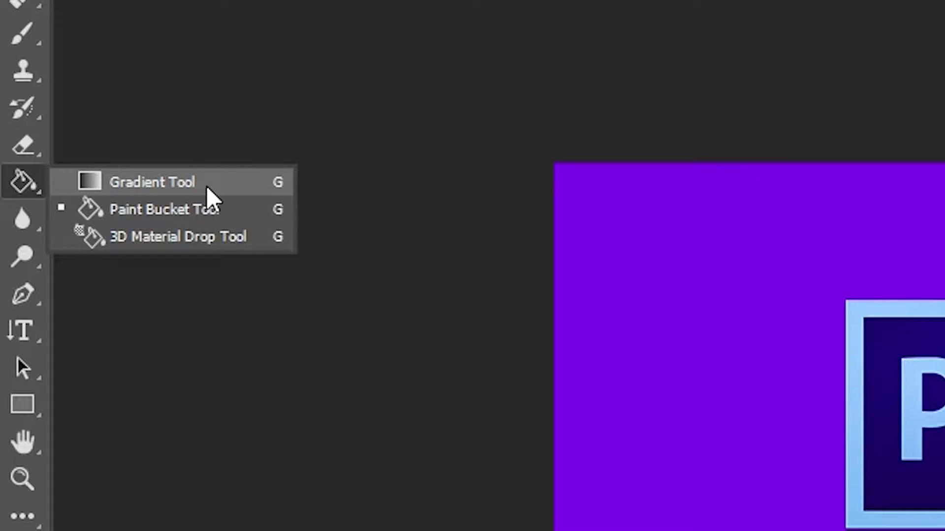
left_click(207, 183)
left_click_drag(869, 101, 875, 530)
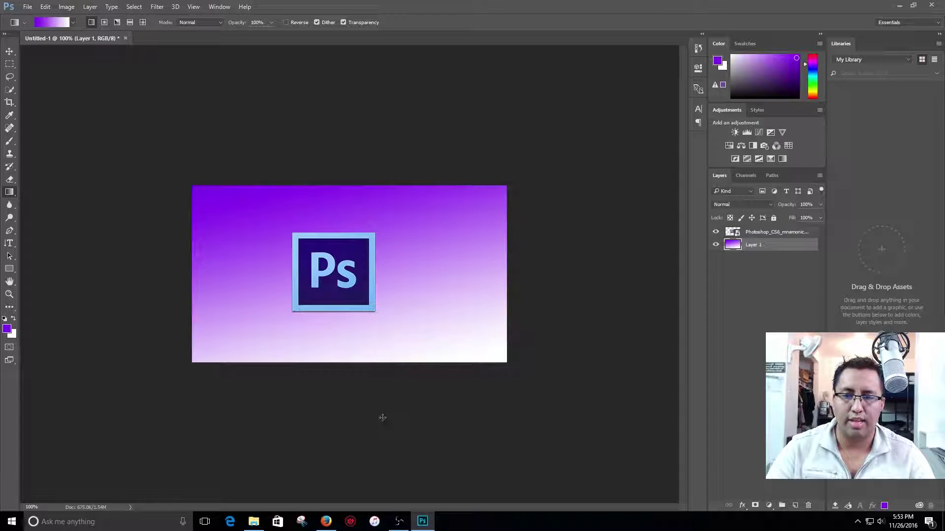
left_click_drag(382, 418, 291, 114)
left_click_drag(468, 158, 382, 302)
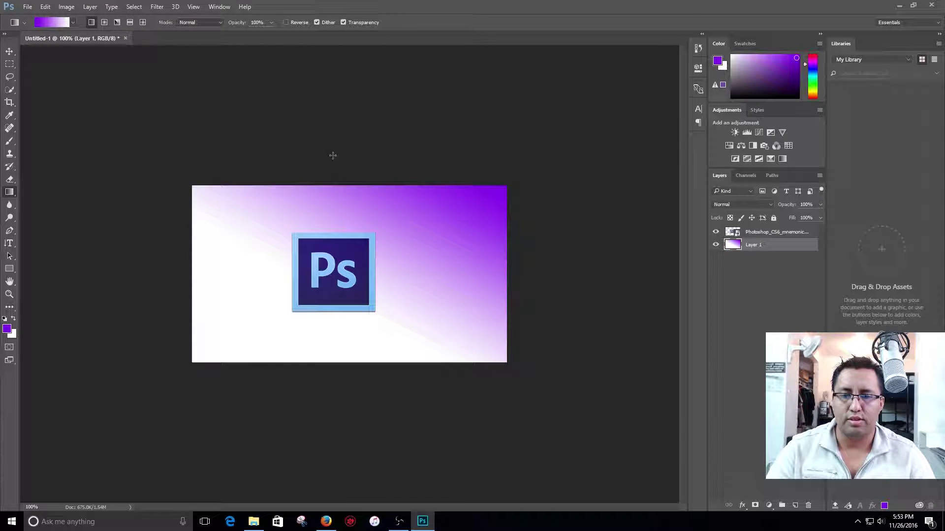
left_click_drag(323, 144, 333, 348)
left_click_drag(363, 157, 353, 346)
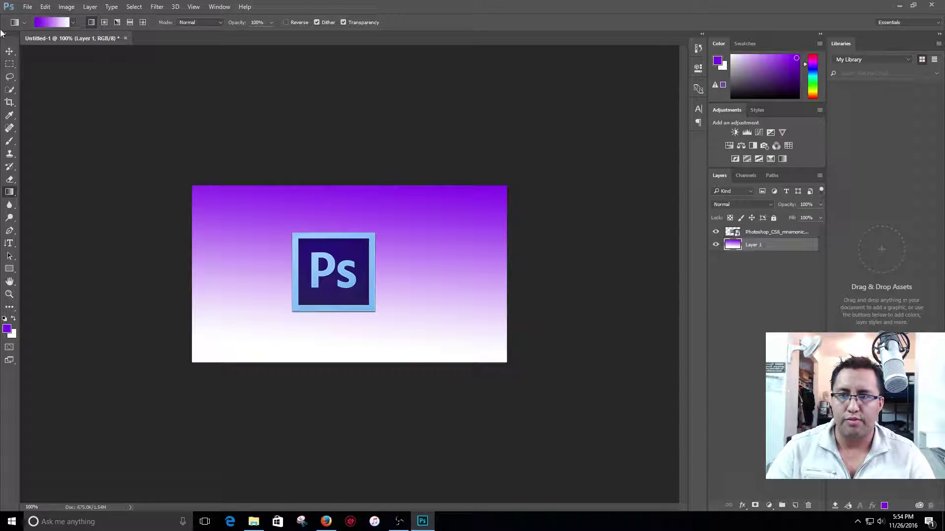
left_click(10, 51)
mouse_move(342, 268)
left_mouse_down()
mouse_move(343, 278)
mouse_move(344, 266)
left_mouse_up()
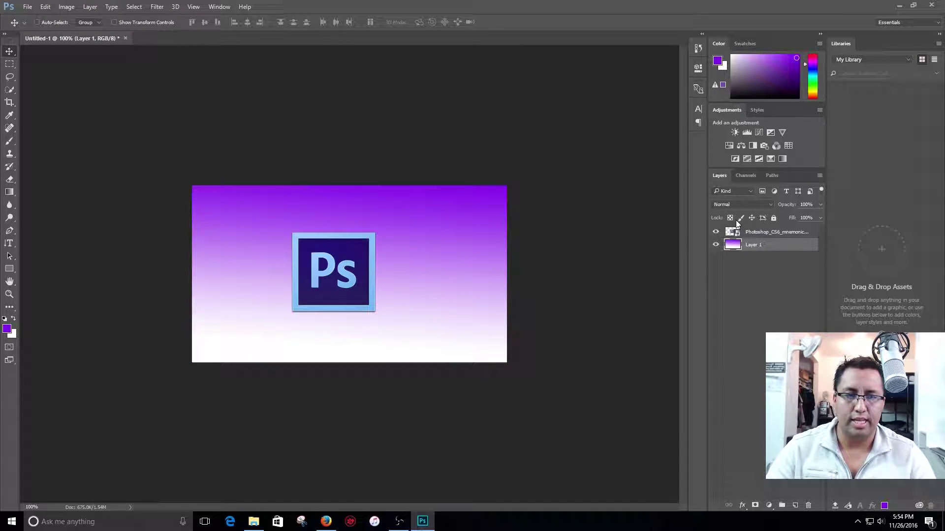
Step: Select the Ps logo layer and drag the logo to the exact canvas centre
left_click(346, 270, "ctrl")
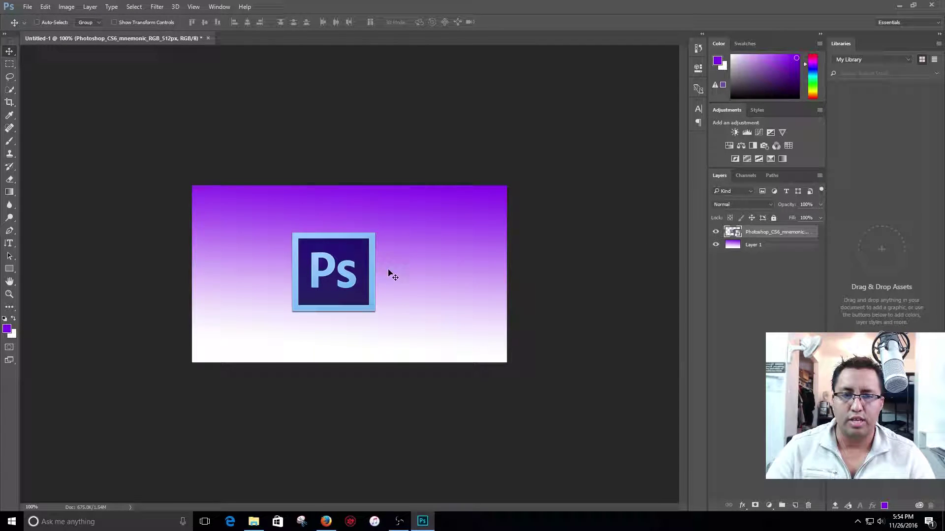
mouse_move(352, 272)
left_mouse_down()
mouse_move(385, 246)
mouse_move(354, 279)
left_mouse_up()
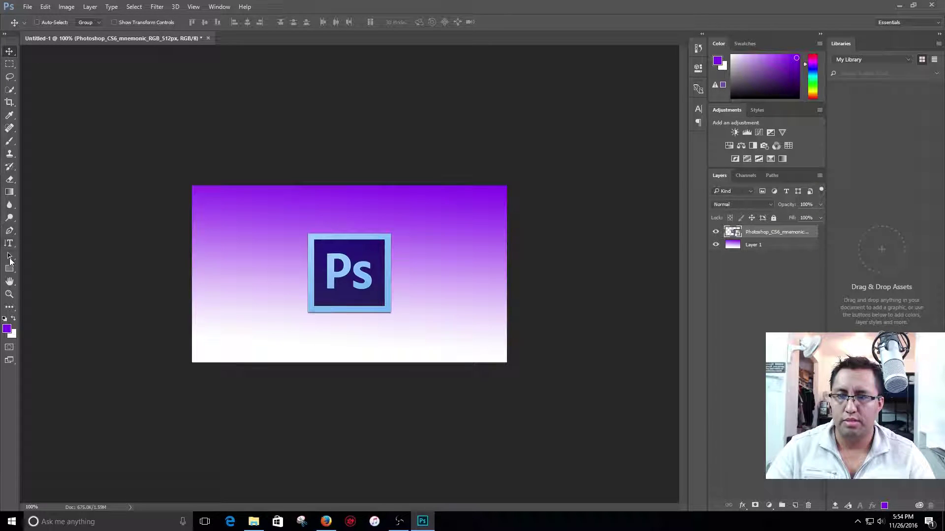
Step: Choose the Horizontal Type Tool and start a new text layer near the canvas top-left
left_click(9, 243)
left_click(9, 243)
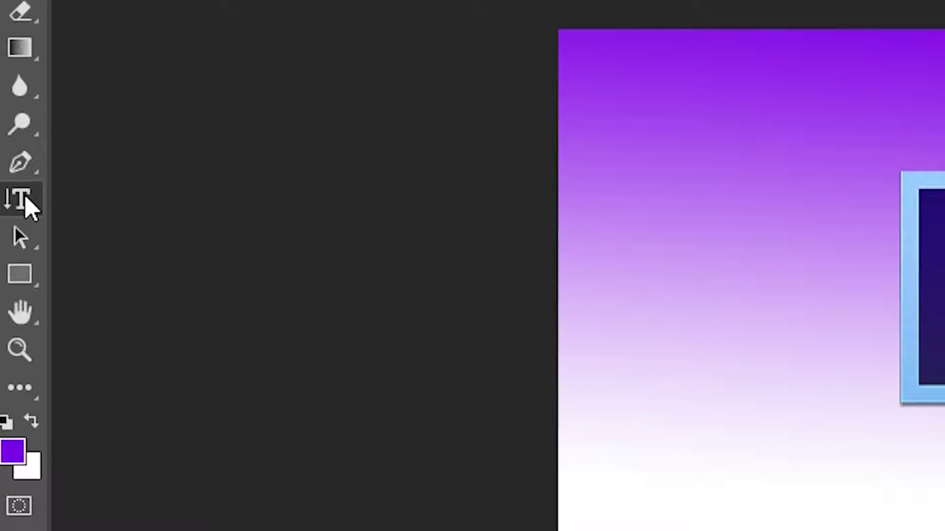
left_click(24, 195)
left_click(25, 196)
left_click(25, 195)
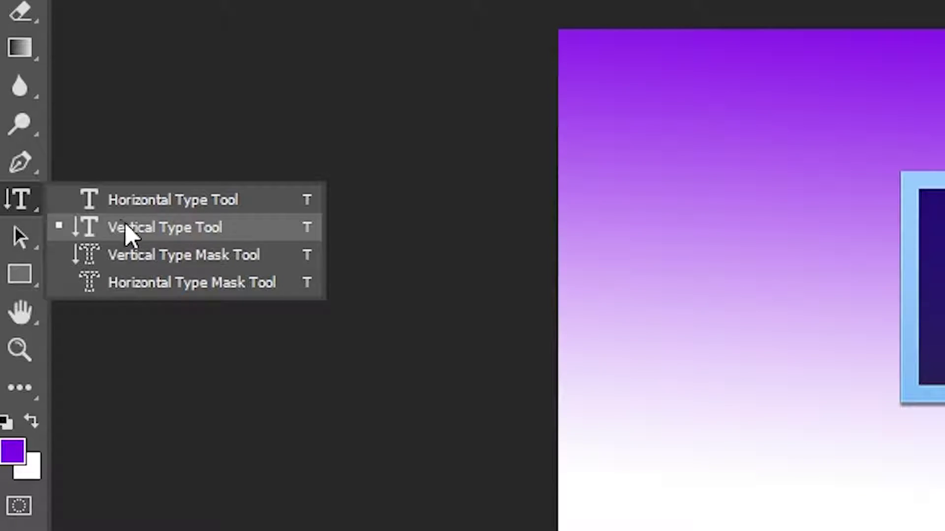
left_click(187, 290)
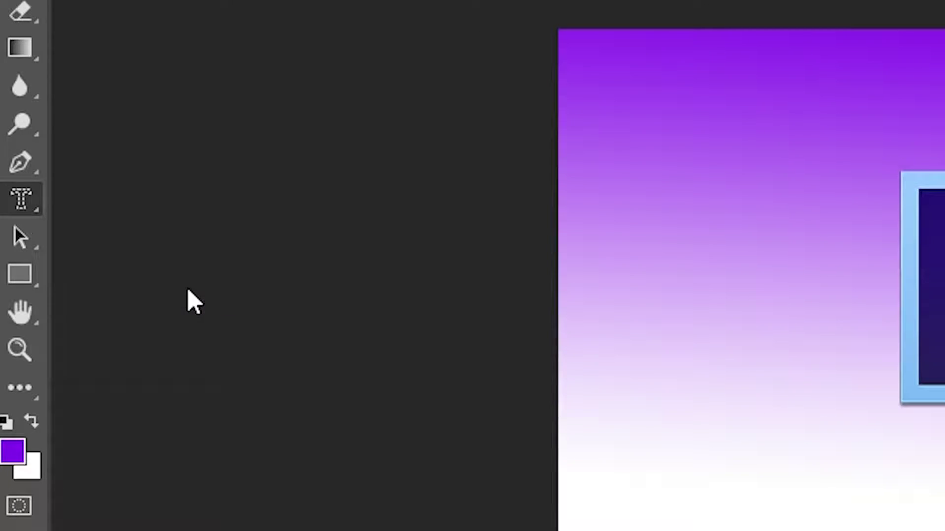
left_click(16, 201)
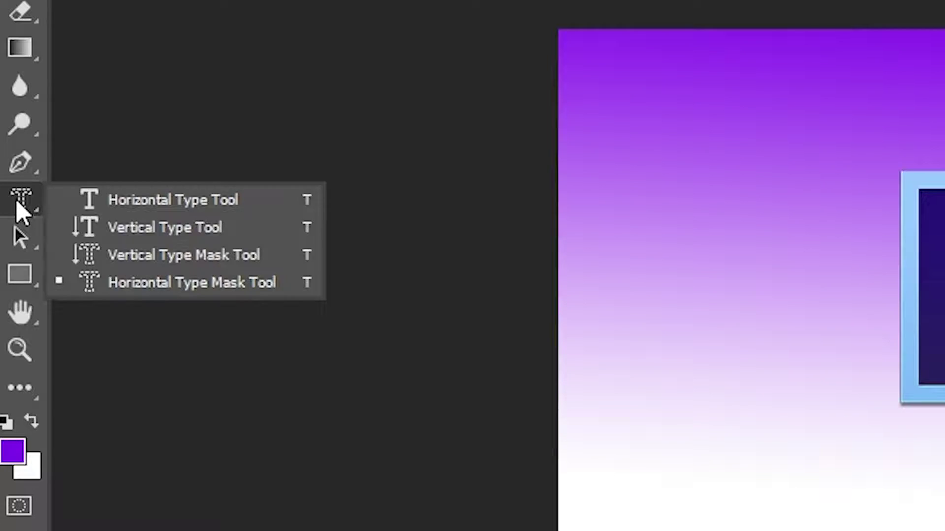
left_click(223, 201)
left_click(722, 92)
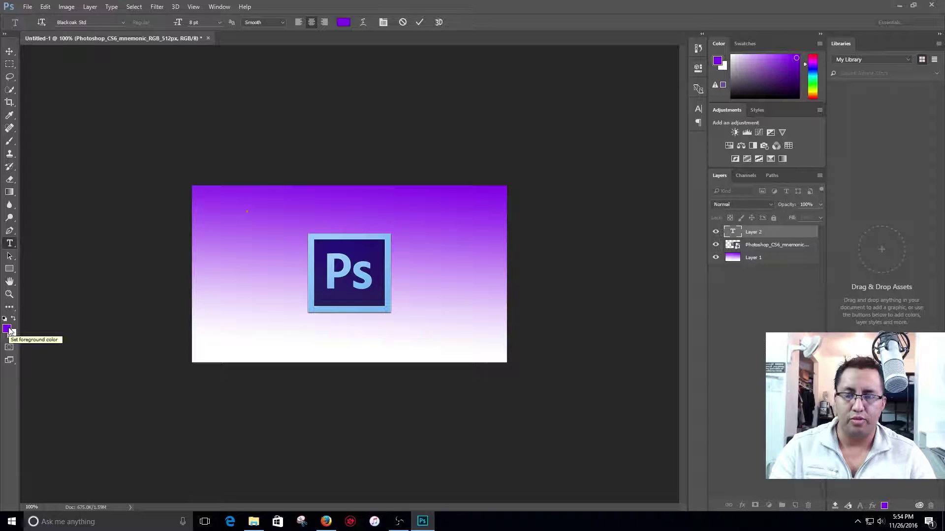
Step: Set the text colour to white and bring up the font list
left_click(7, 329)
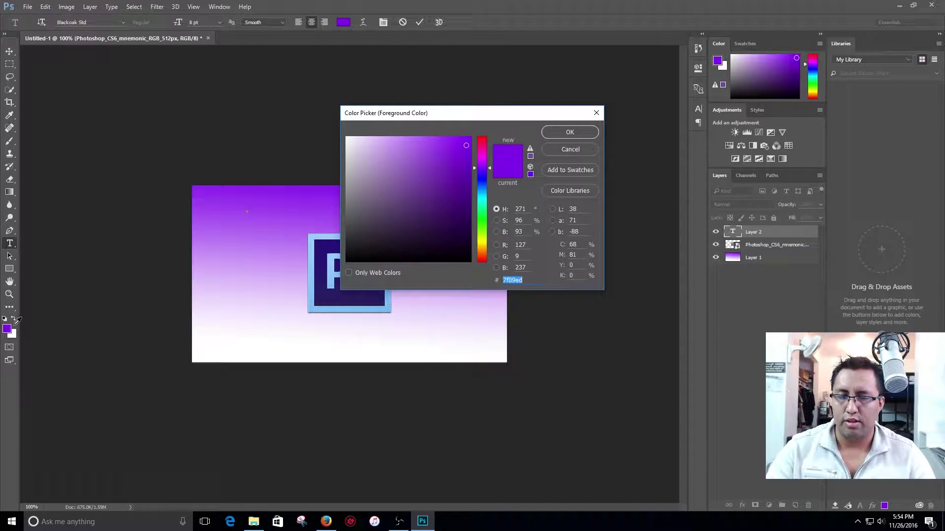
left_click_drag(410, 204, 333, 136)
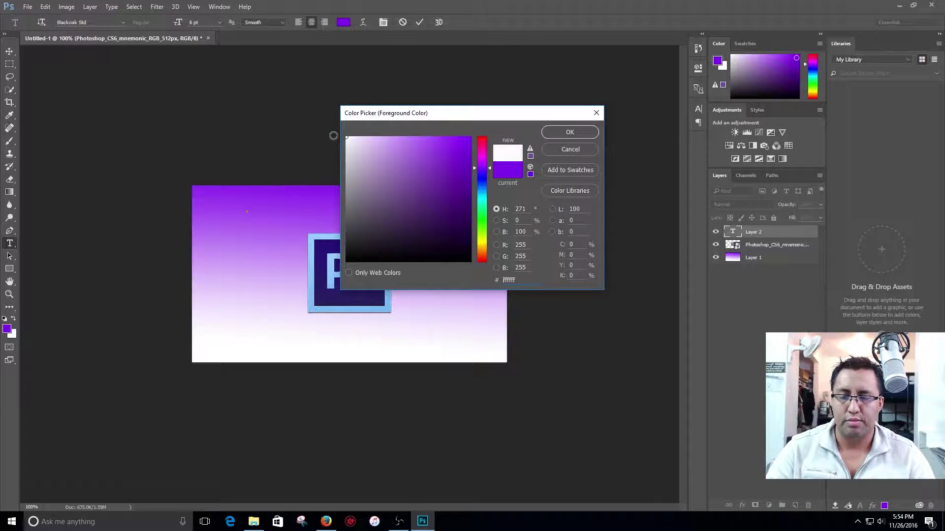
left_click(586, 132)
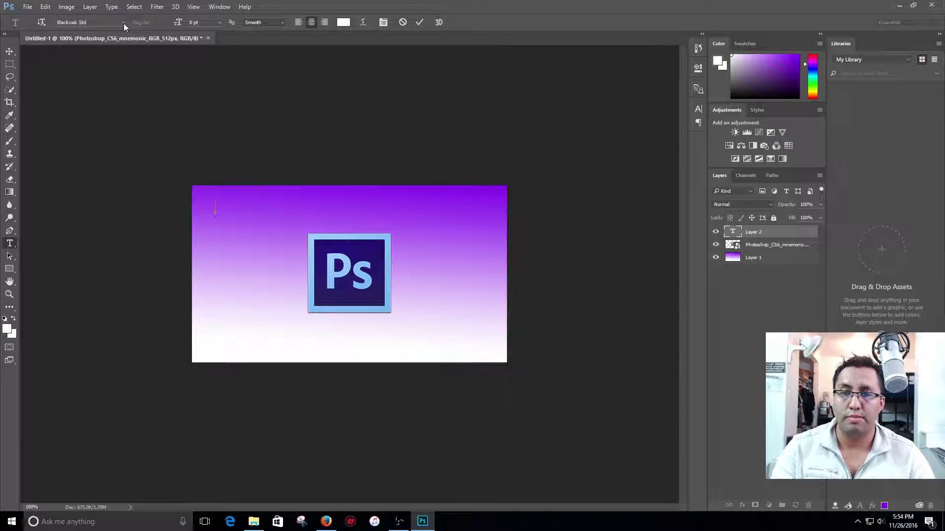
left_click(123, 23)
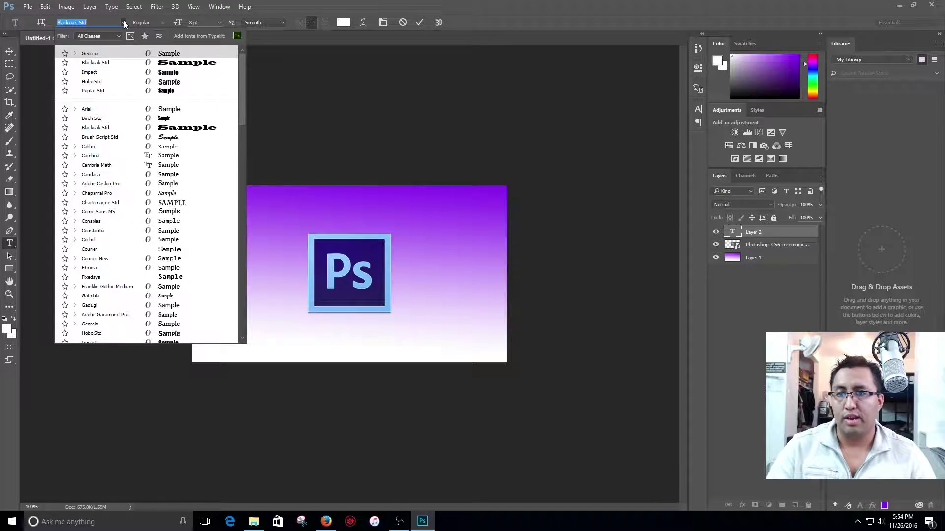
Step: In Georgia, type the title 'How To Make a Thumbnail For YouTube Using Photoshop'
left_click(99, 53)
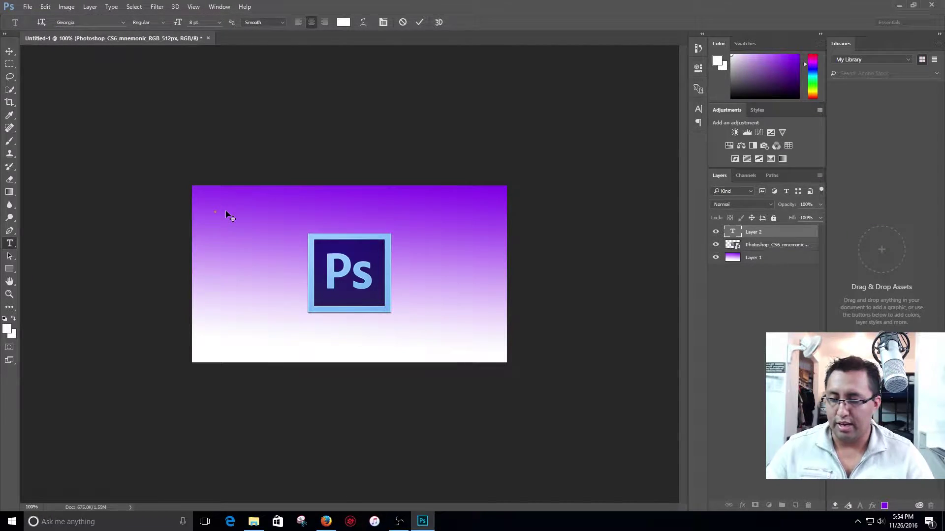
type("How to")
key("BackSpace")
key("BackSpace")
key("BackSpace")
type("To Make a")
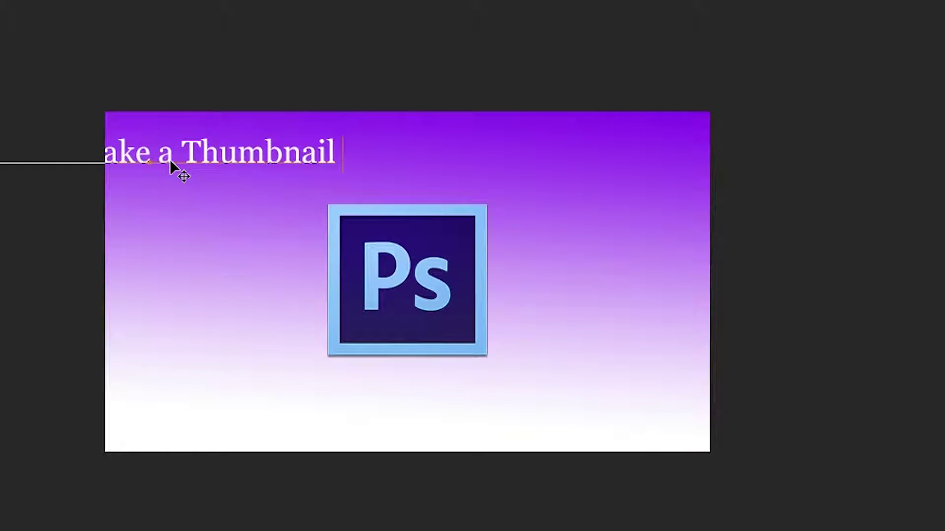
type(" For YouTube Using Photoshop")
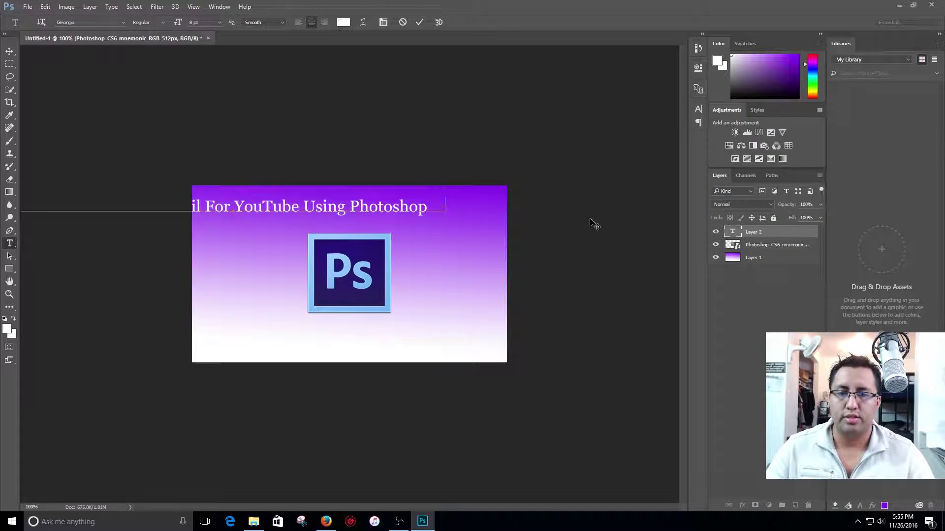
left_click_drag(820, 185, 944, 190)
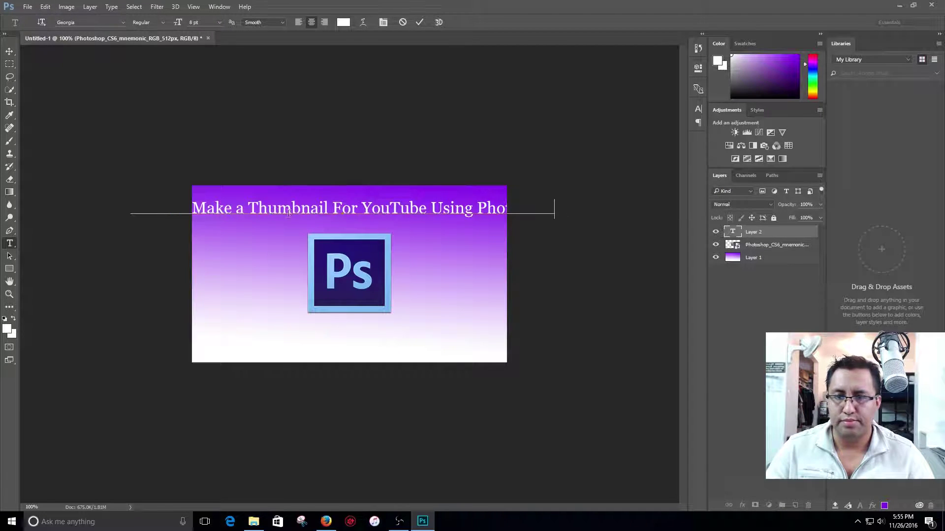
Step: Break the title into two lines before 'For', move it up, and commit the text
left_click(334, 209)
key("Return")
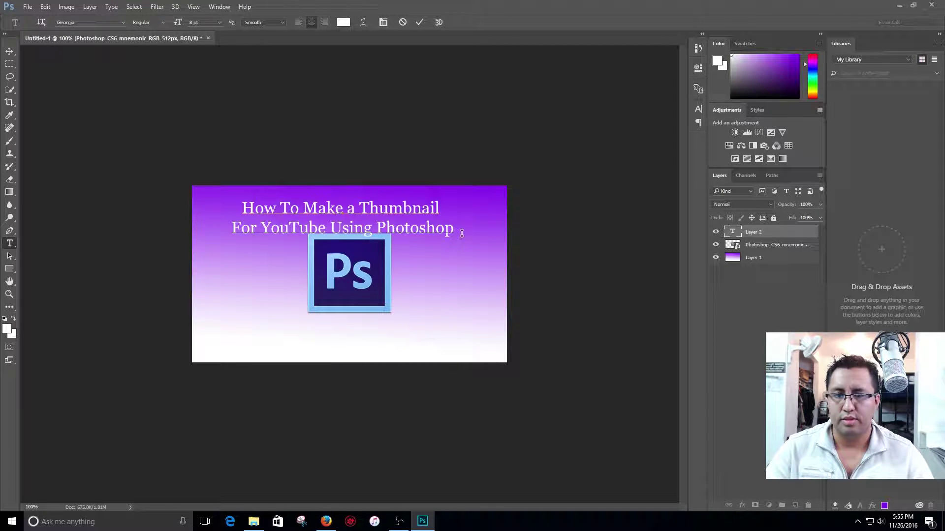
left_click_drag(479, 207, 479, 202)
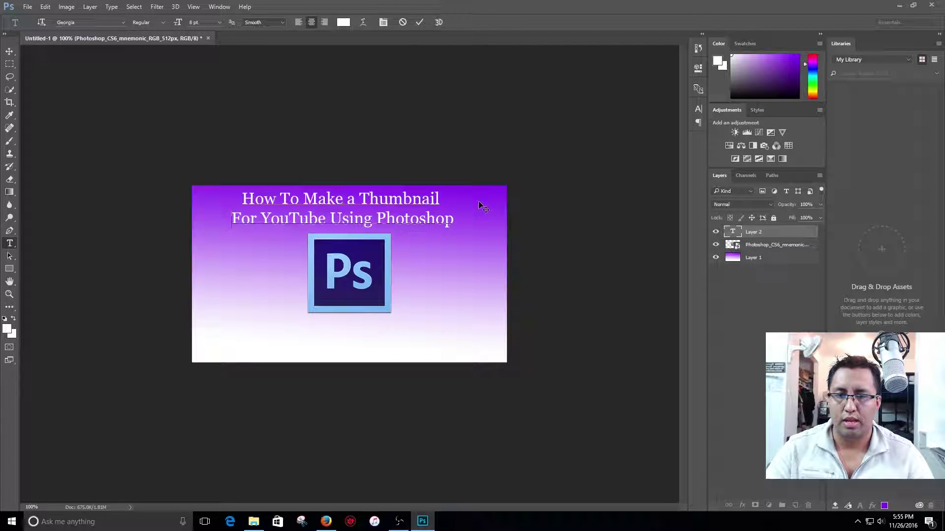
left_click(420, 24)
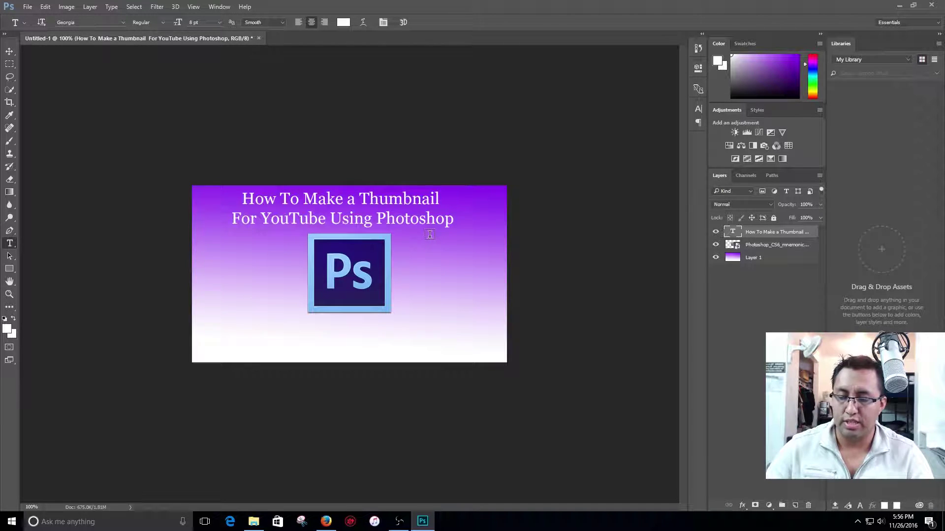
Step: Stretch the title with Ctrl+T to span the canvas width, its lower line overlapping the logo
key("ctrl+t")
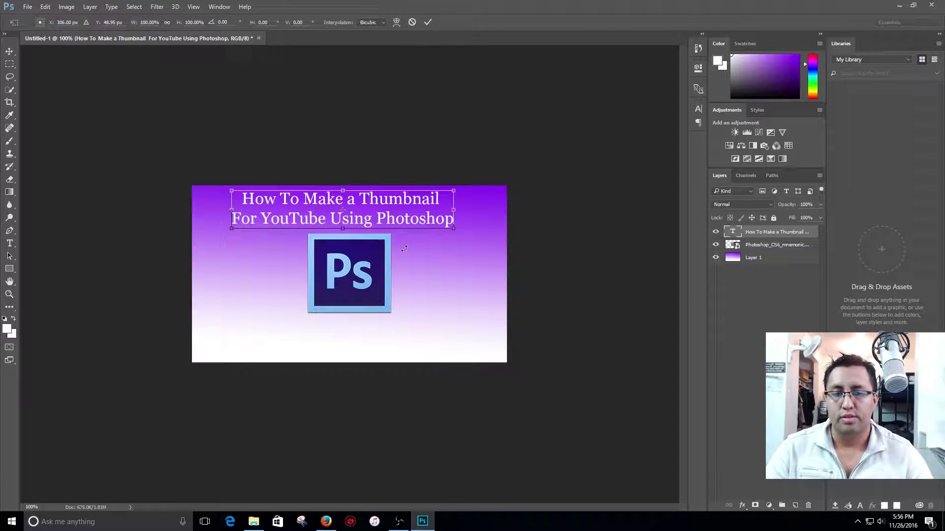
left_click_drag(453, 210, 503, 213)
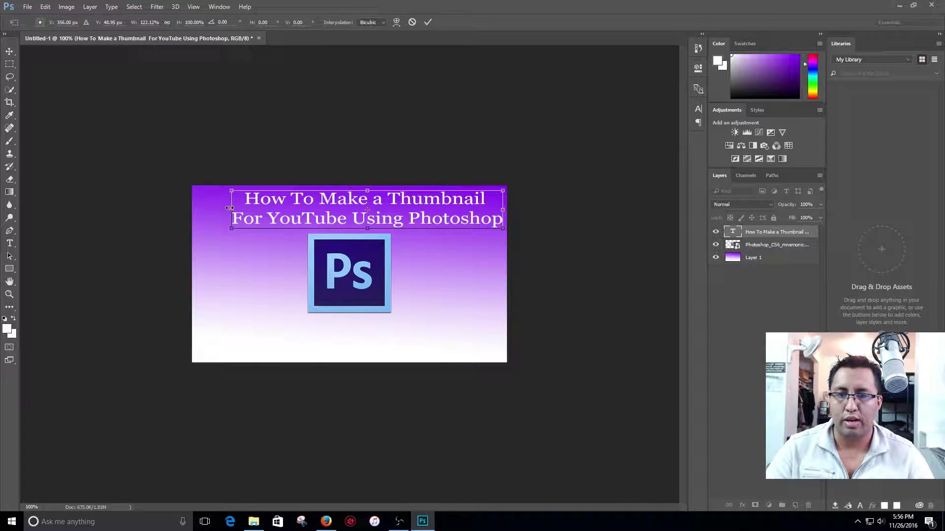
left_click_drag(231, 211, 192, 210)
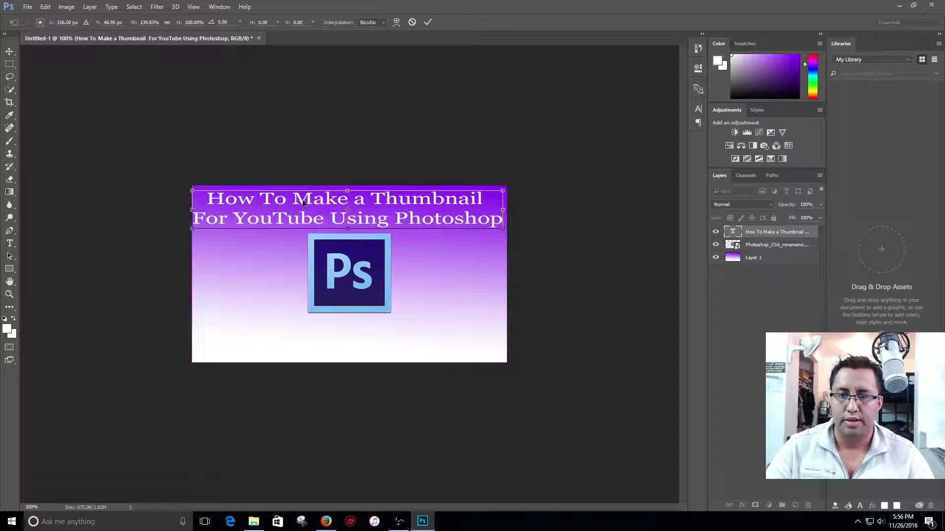
left_click_drag(345, 190, 347, 185)
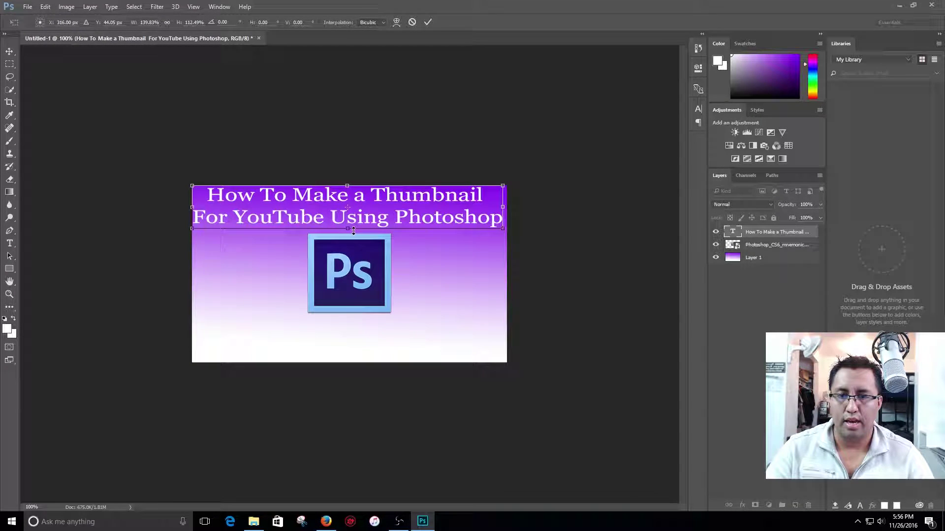
left_click_drag(348, 229, 348, 251)
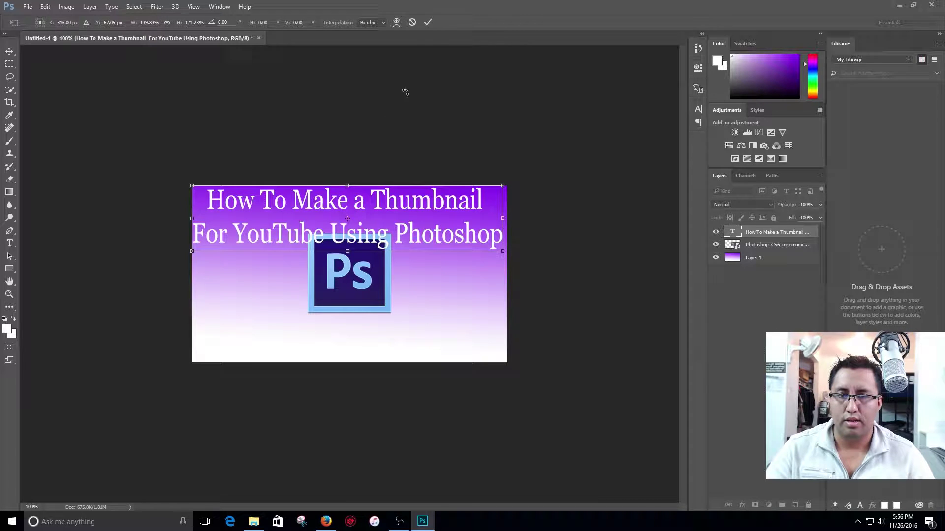
left_click(428, 22)
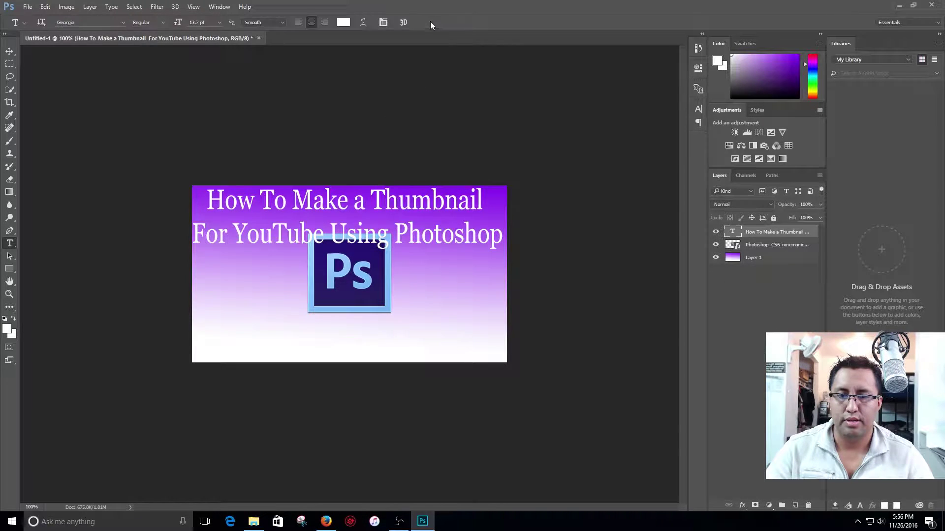
left_click(759, 246)
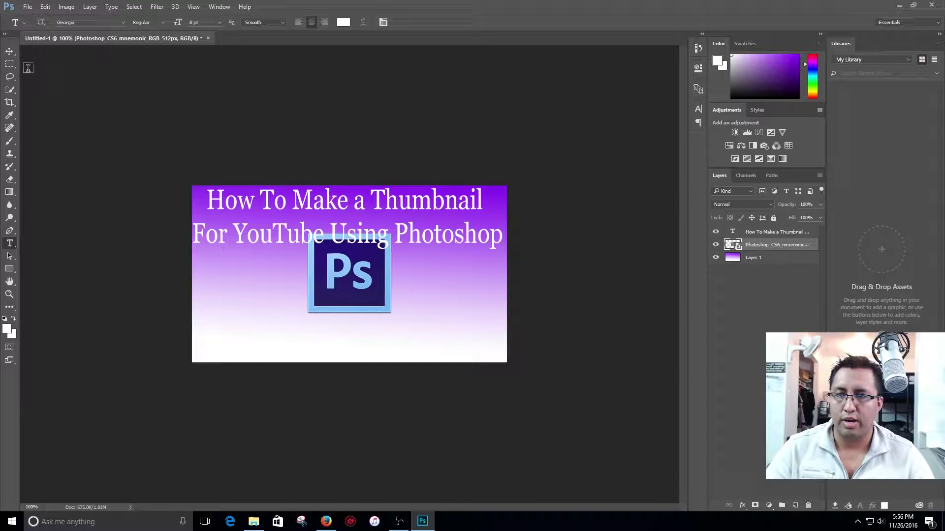
Step: Move the Ps logo down below the title, then bring up the title text layer's context menu
left_click(10, 51)
left_click_drag(356, 279, 351, 299)
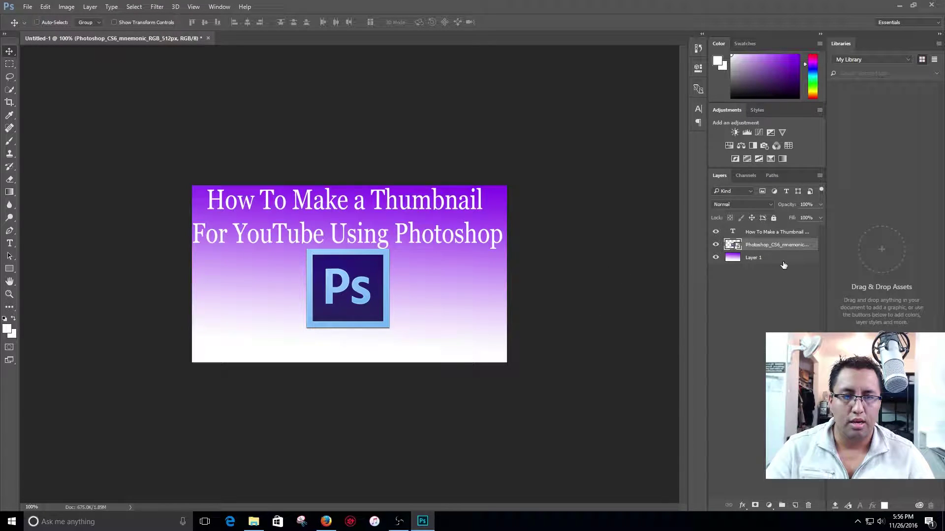
left_click(765, 232)
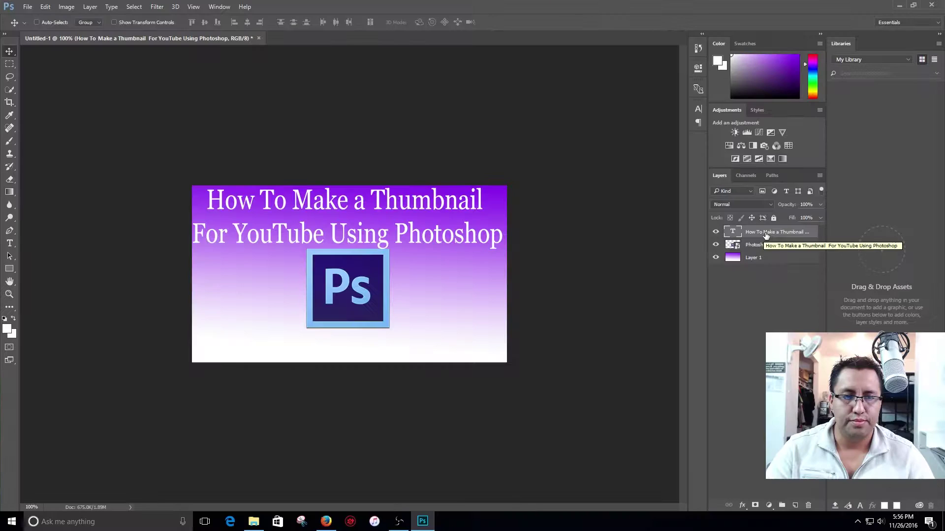
right_click(766, 233)
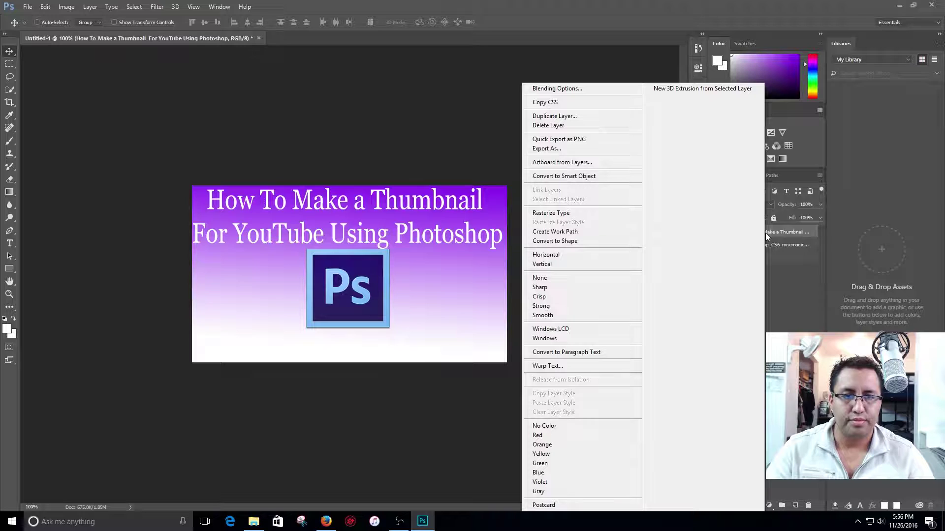
Step: Give the title a 2 px black outside stroke through Blending Options
left_click(603, 88)
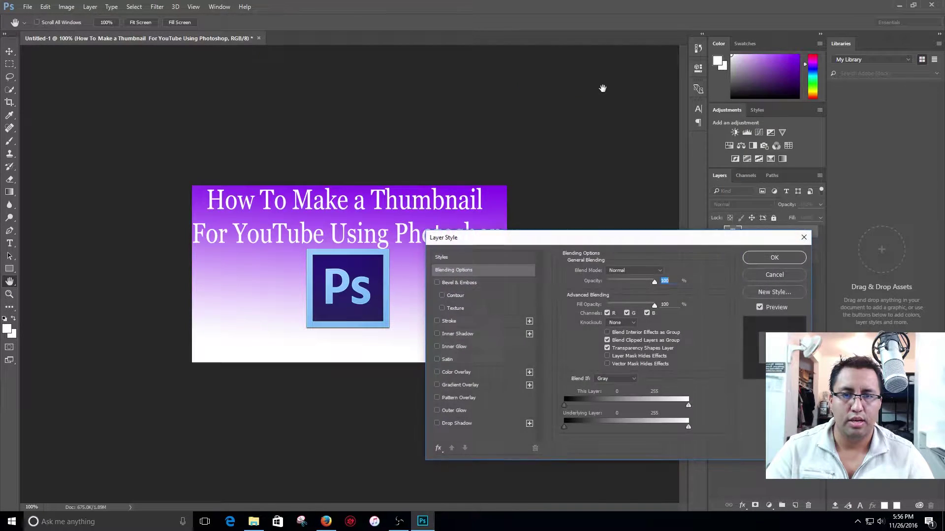
left_click_drag(567, 238, 650, 185)
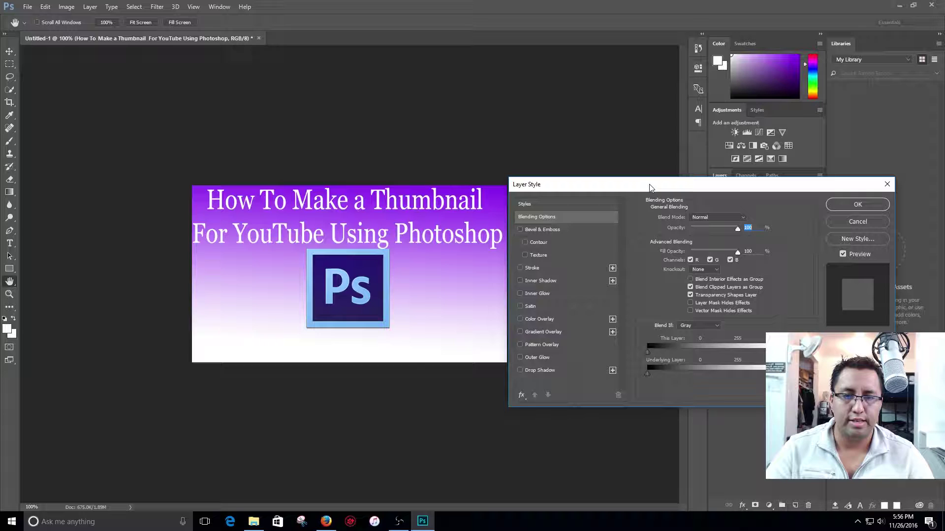
left_click(548, 268)
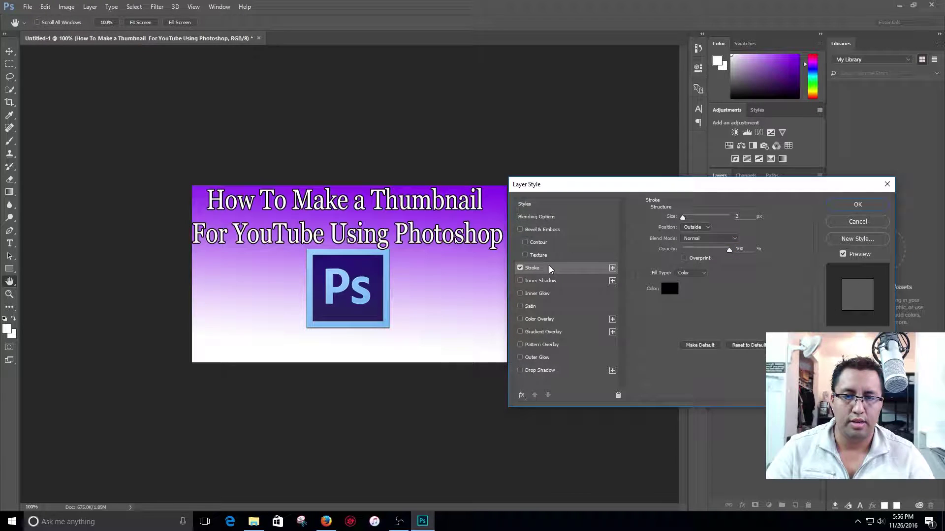
Step: Try a red, then white Color Overlay, drop it, and apply a yellow-to-orange Gradient Overlay
left_click(540, 320)
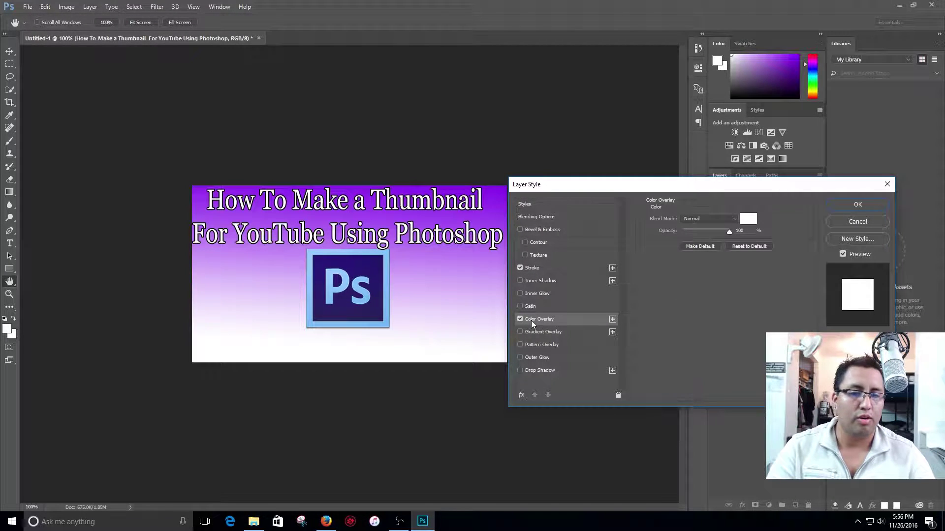
left_click(749, 220)
left_click(459, 137)
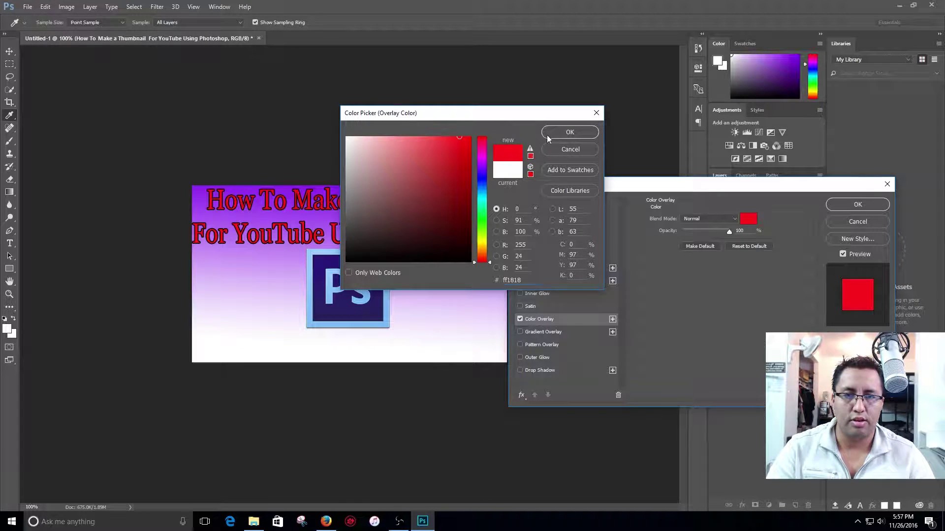
left_click_drag(362, 152, 333, 130)
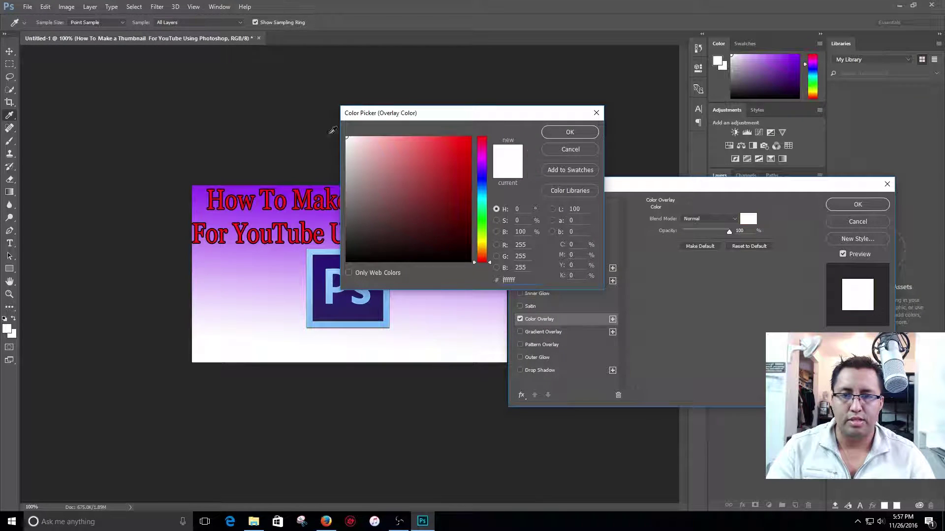
left_click(570, 132)
left_click(519, 319)
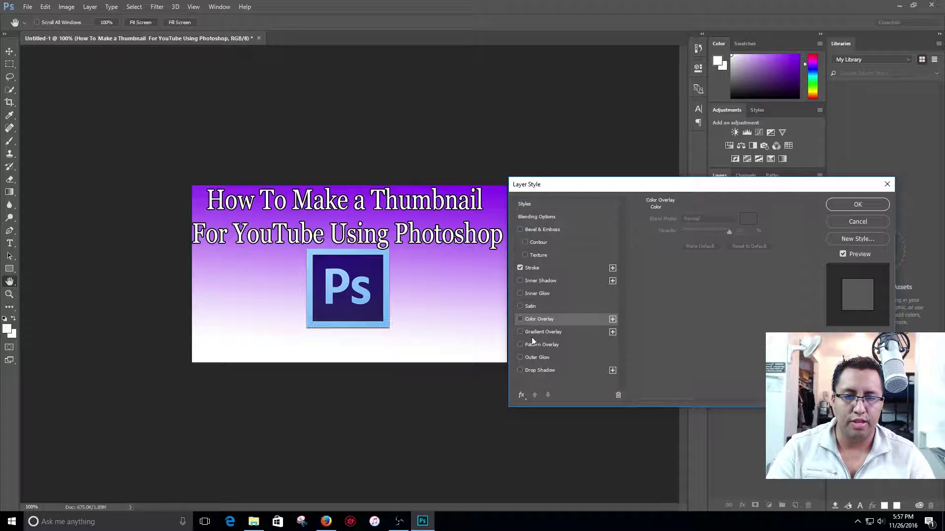
left_click(540, 332)
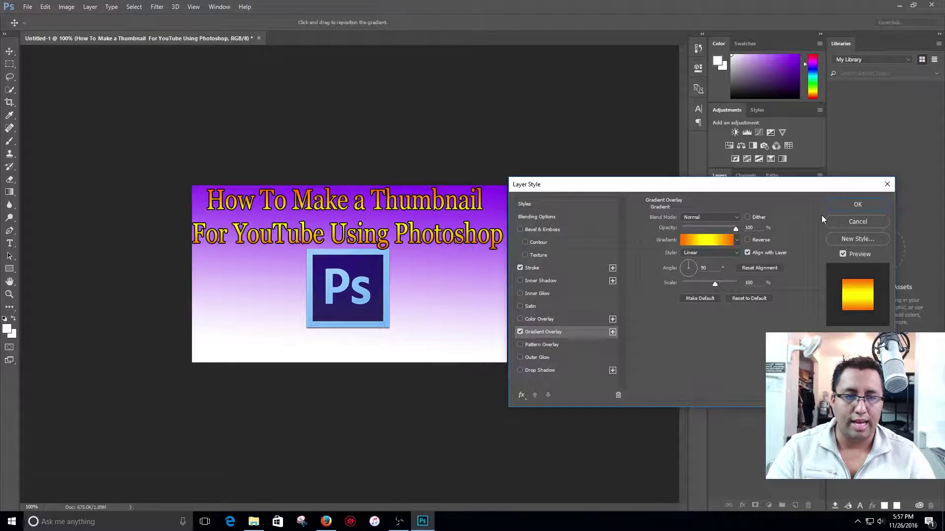
Step: Confirm the Layer Style so the title keeps its dark stroke and orange gradient
left_click(858, 205)
mouse_move(257, 526)
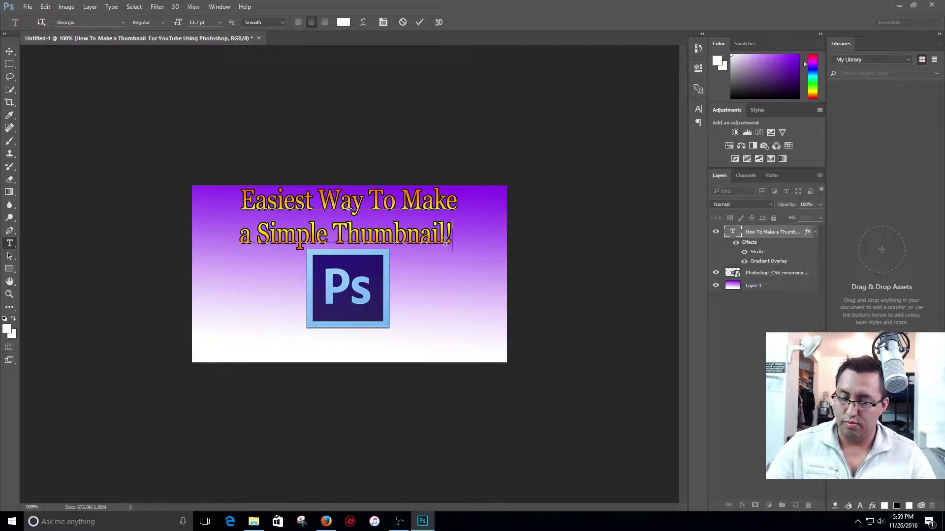
Step: Commit the text and stretch the title to about 144% width, edge to edge
key("ctrl+Return")
key("ctrl+t")
left_click_drag(239, 218, 198, 222)
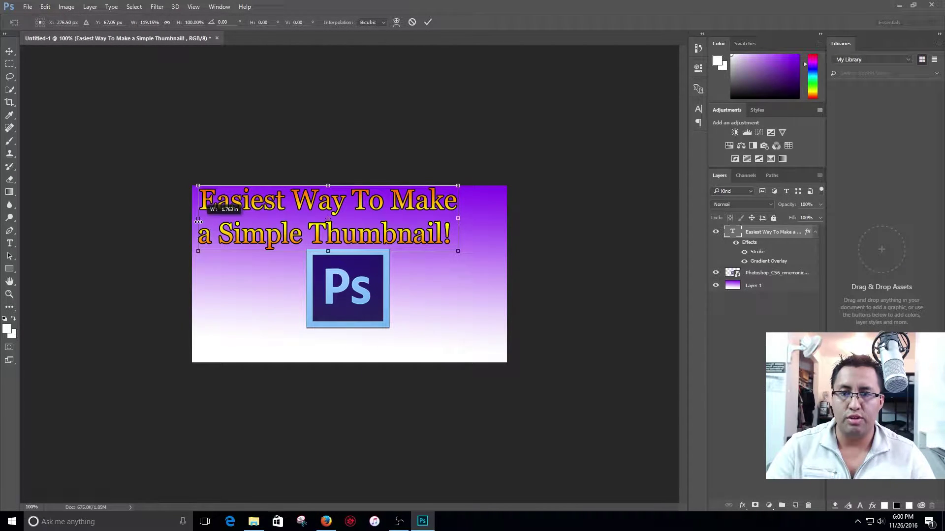
left_click_drag(457, 220, 505, 222)
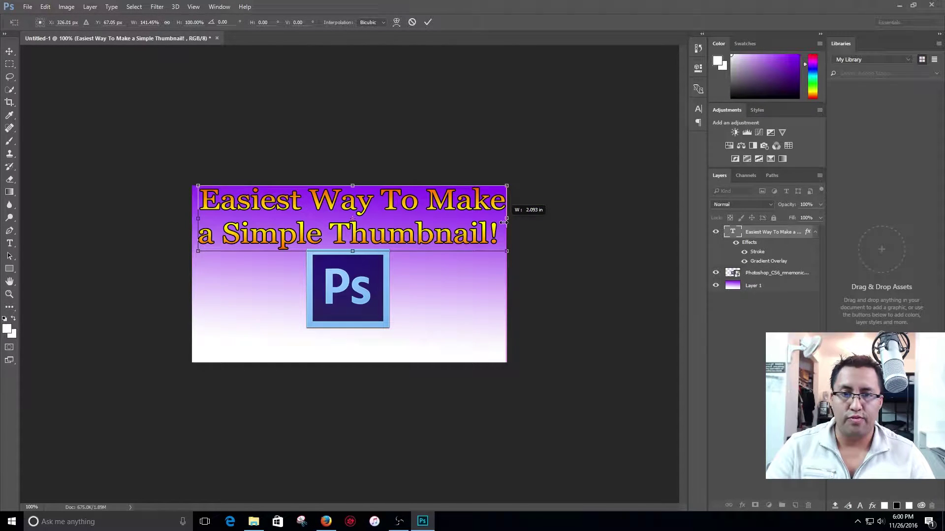
left_click_drag(202, 219, 197, 219)
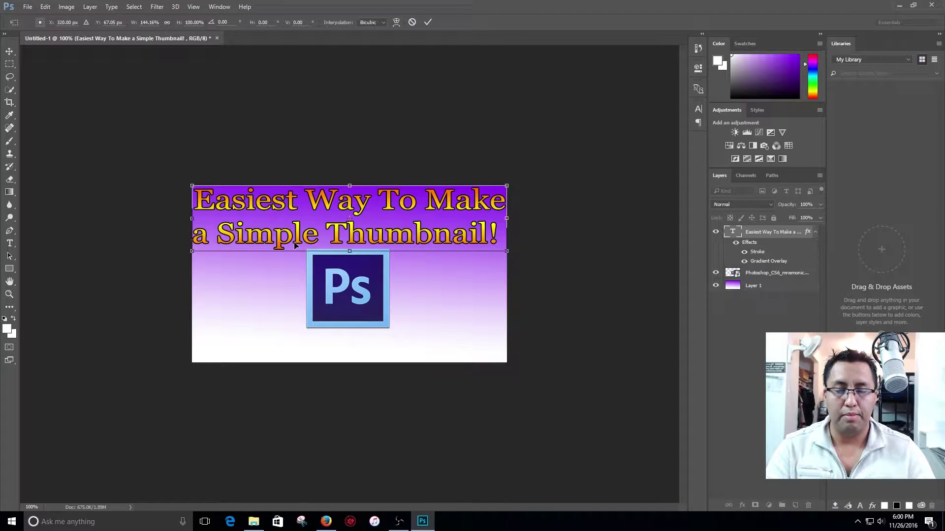
Step: Apply the Free Transform so the widened title sits above the Ps logo
left_click(428, 22)
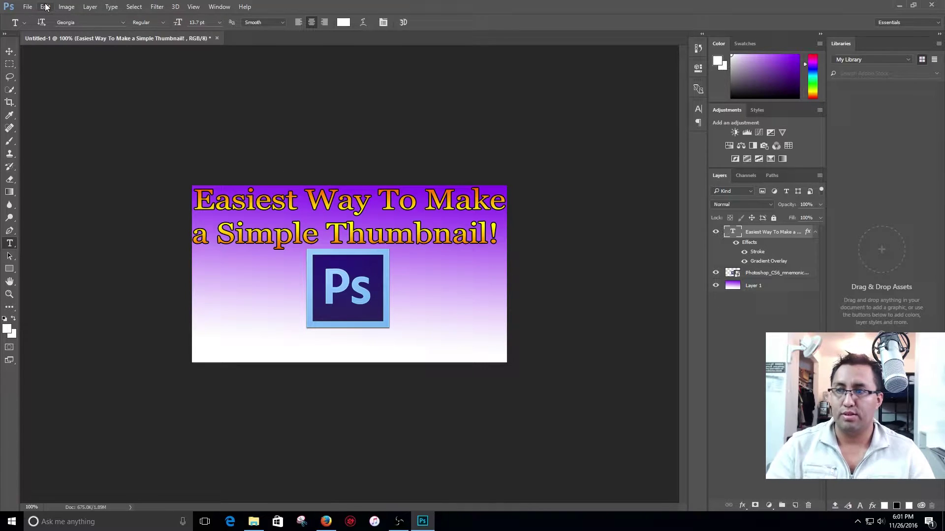
Step: Save the thumbnail as JPEG 'Thumbnail Tut' at maximum quality 12 in the Thumbnails folder
left_click(27, 8)
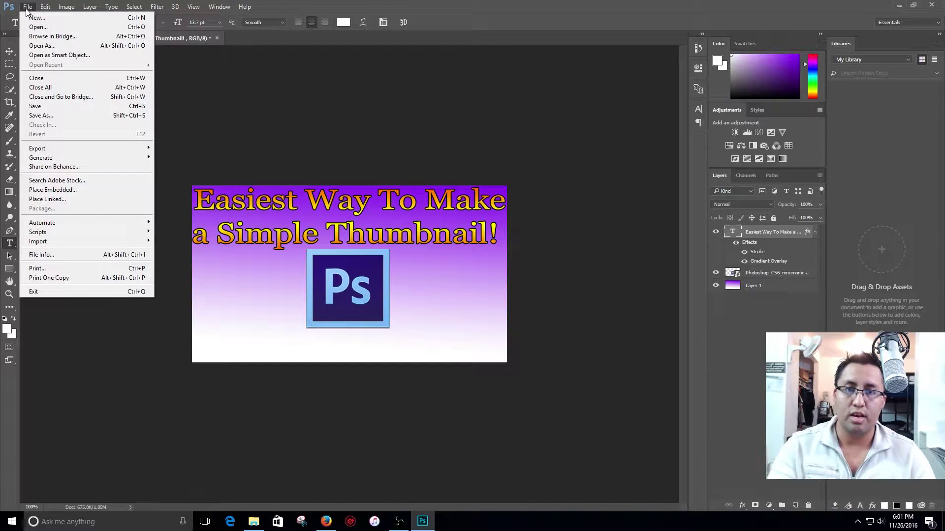
left_click(55, 116)
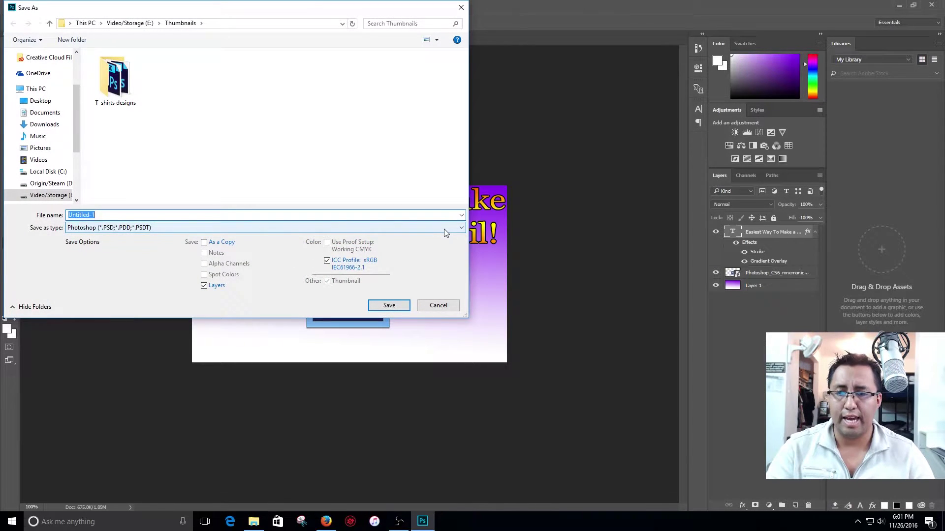
left_click(444, 228)
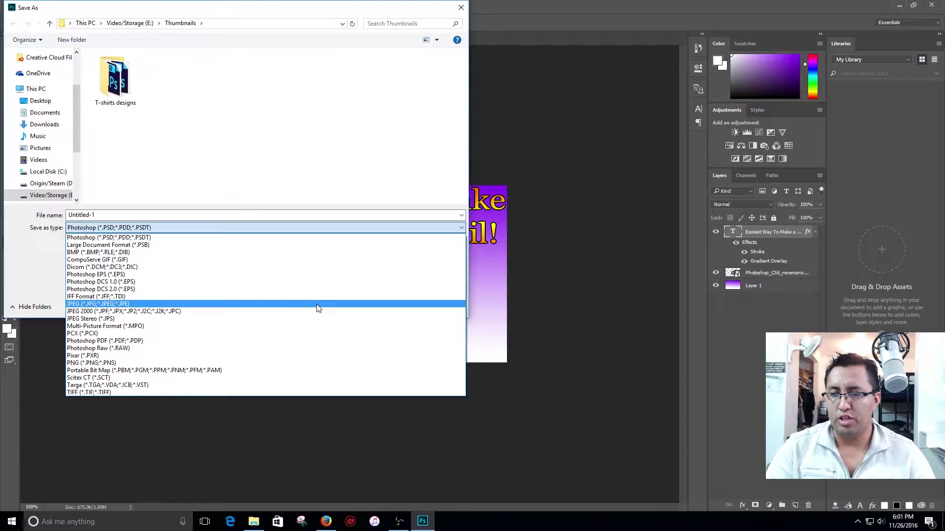
left_click(317, 304)
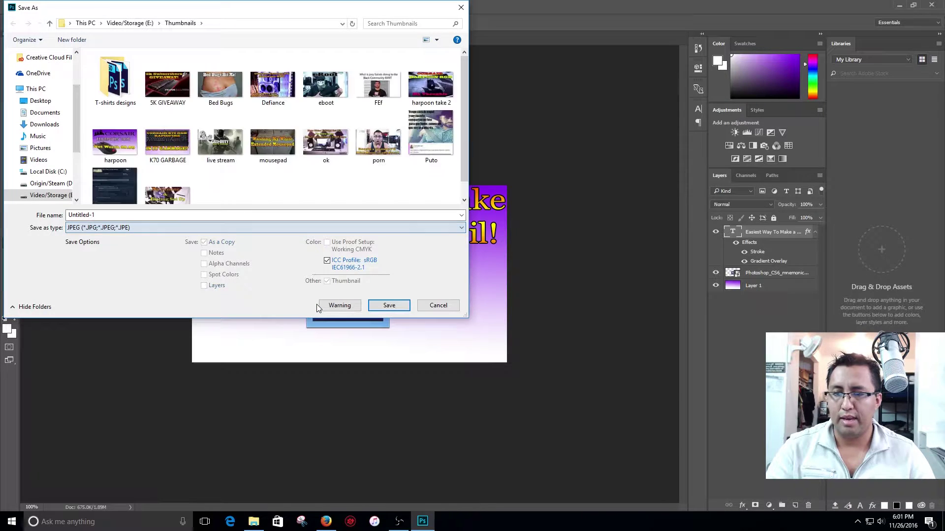
left_click(118, 214)
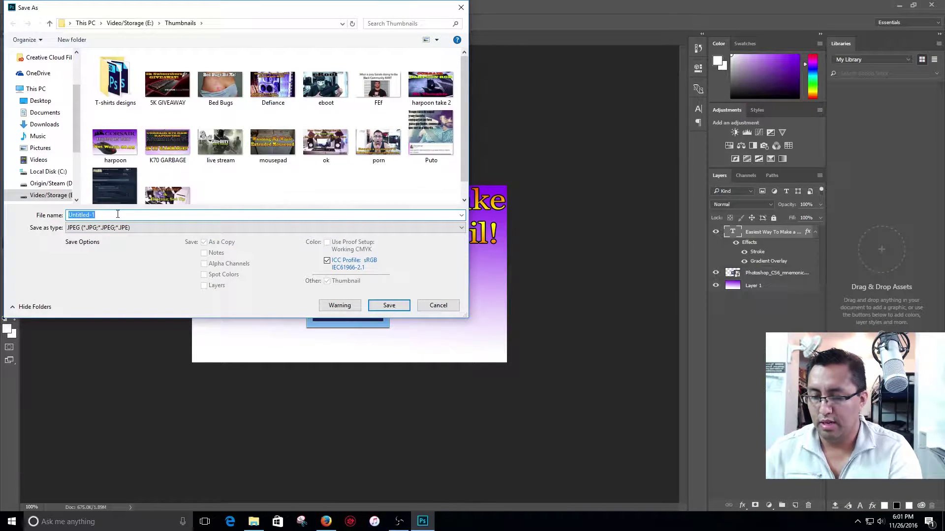
type("Thumb")
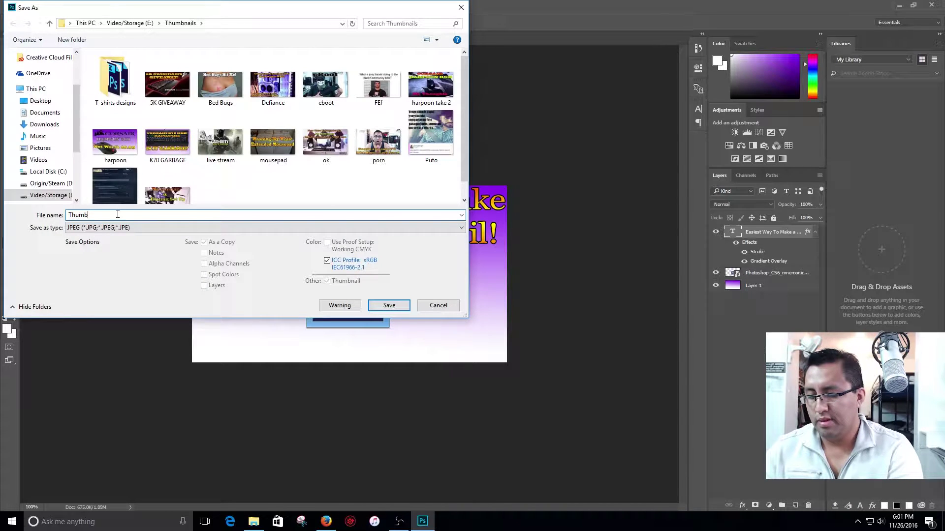
type("nail")
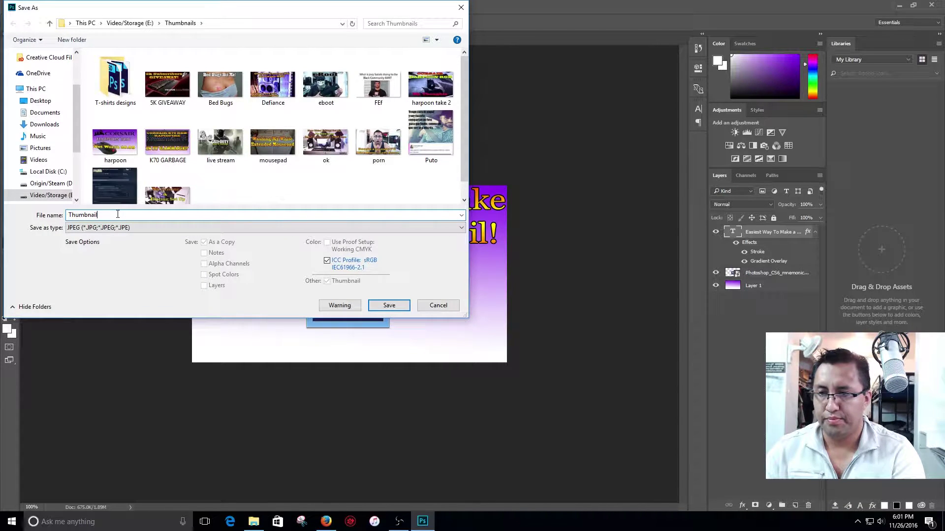
type(" Tut")
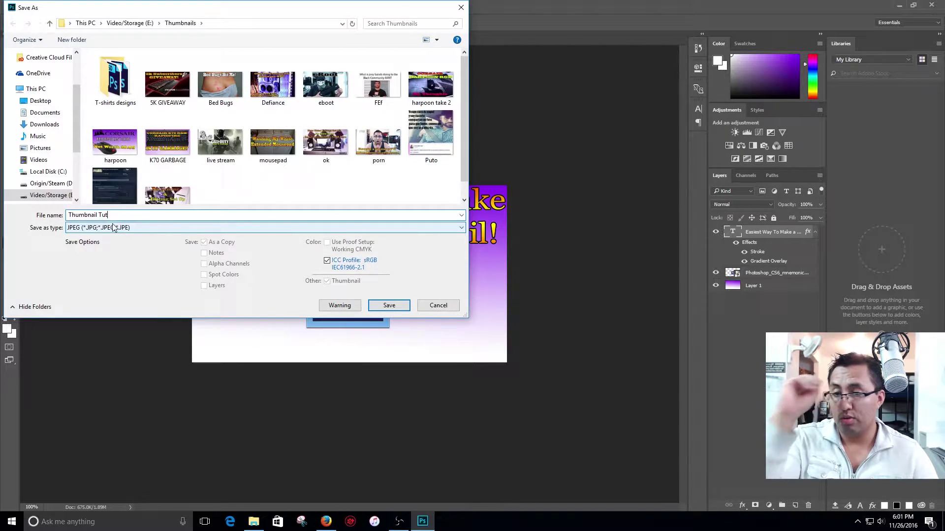
left_click(382, 306)
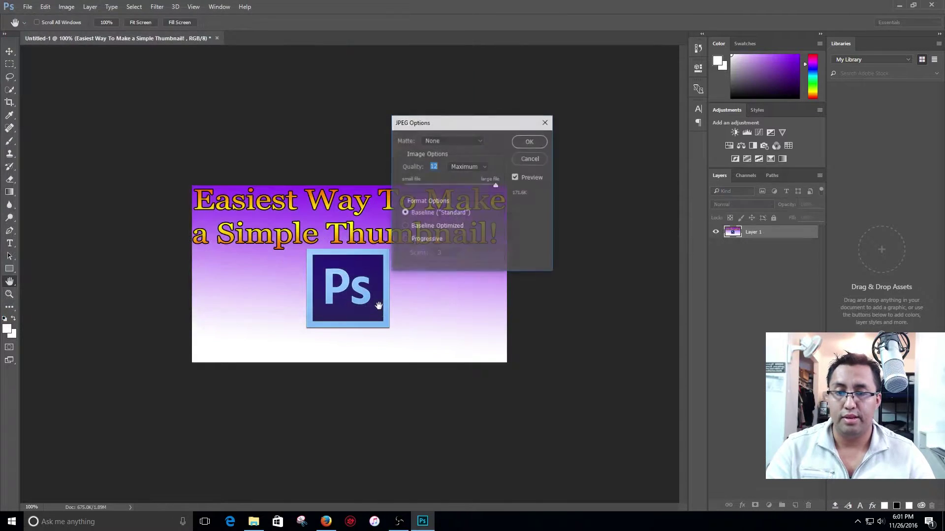
left_click(528, 141)
left_click(254, 522)
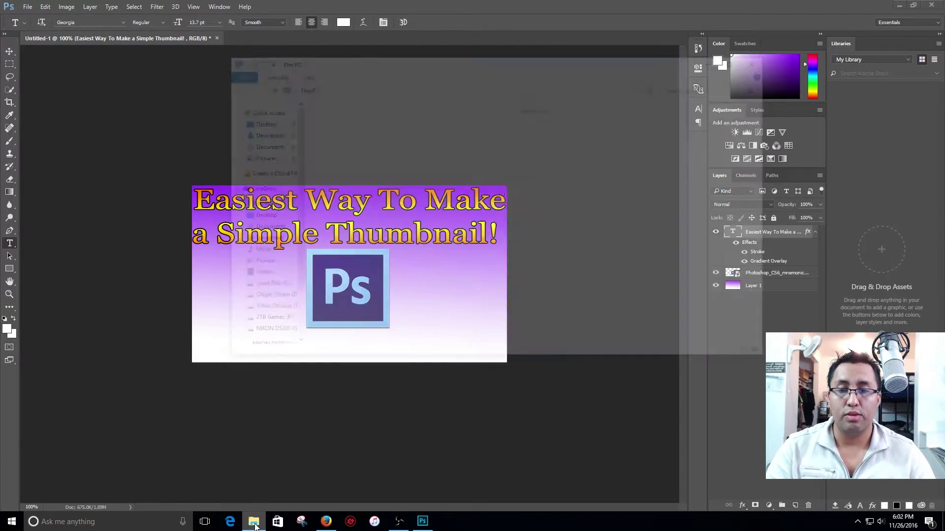
Step: Browse to Video/Storage (E:) > Thumbnails and select the Thumbnail Tut image
double_click(627, 196)
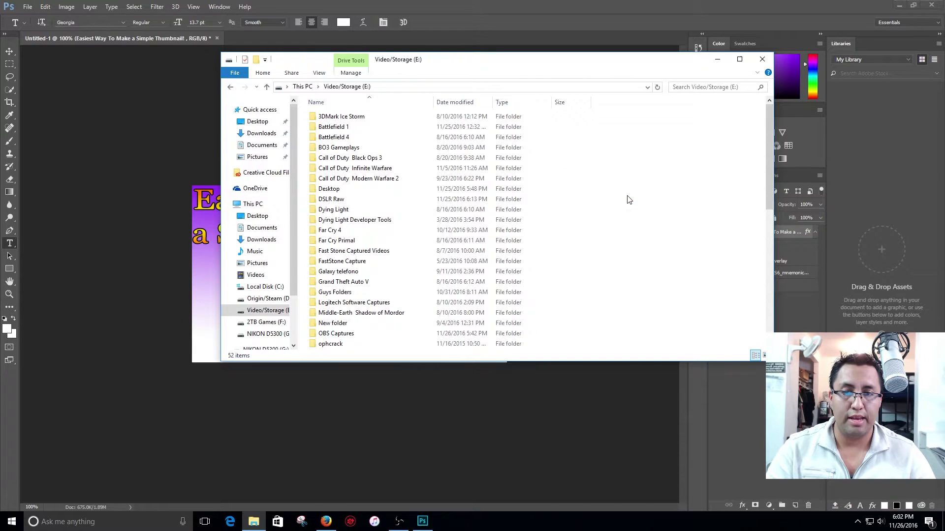
scroll(393, 320, "down", 1)
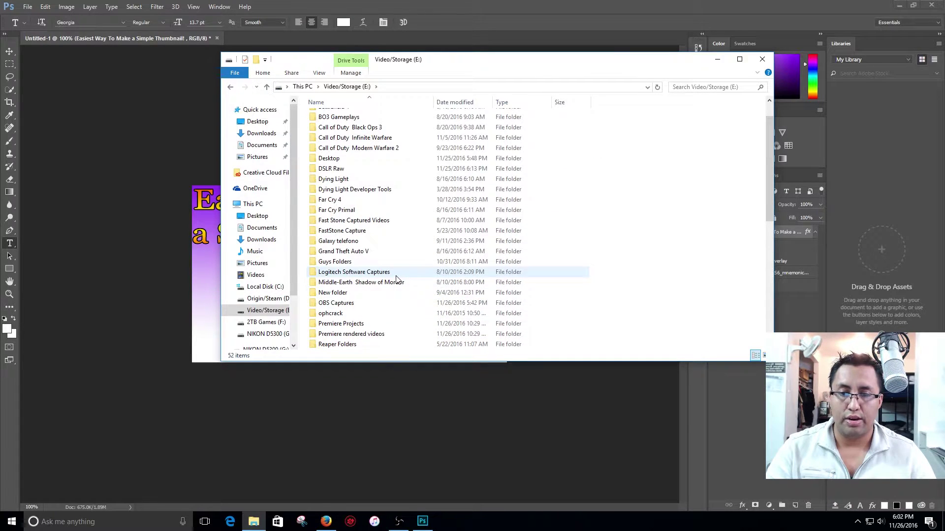
scroll(397, 280, "down", 5)
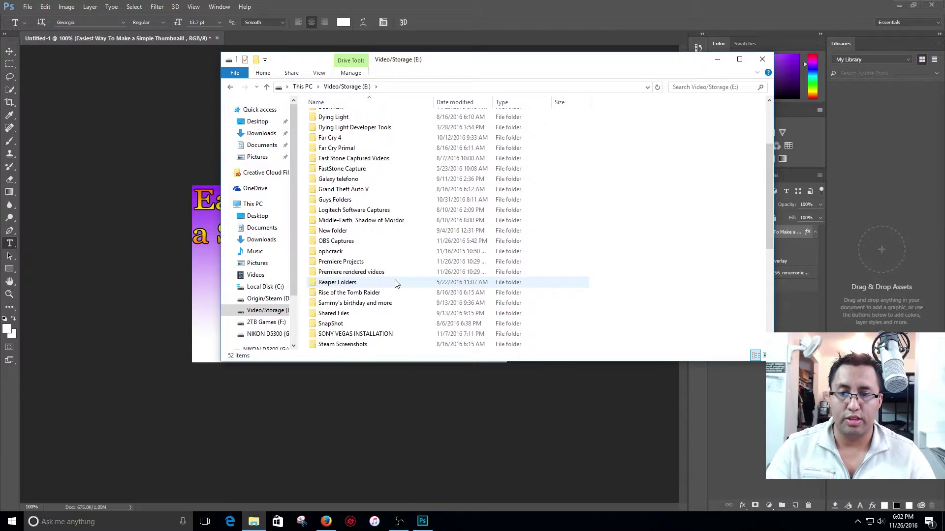
scroll(397, 285, "down", 1)
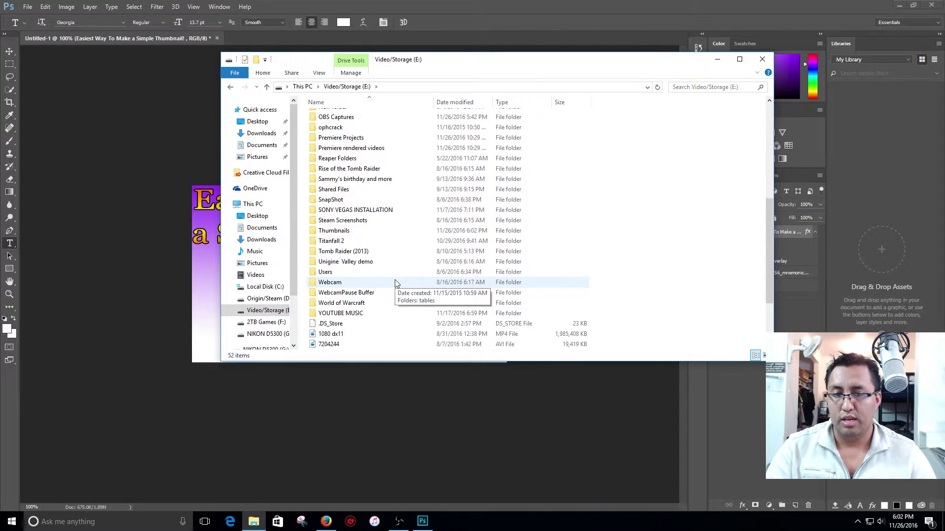
double_click(387, 235)
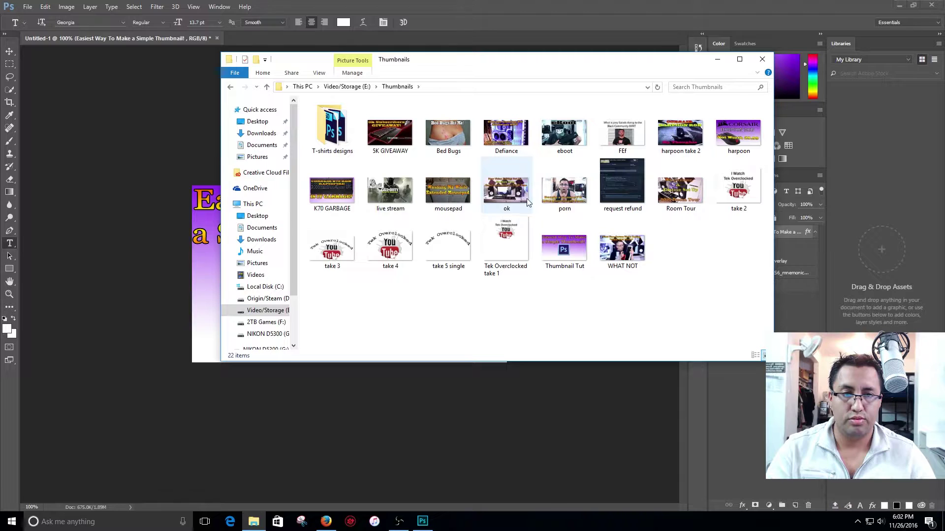
left_click(570, 254)
double_click(570, 253)
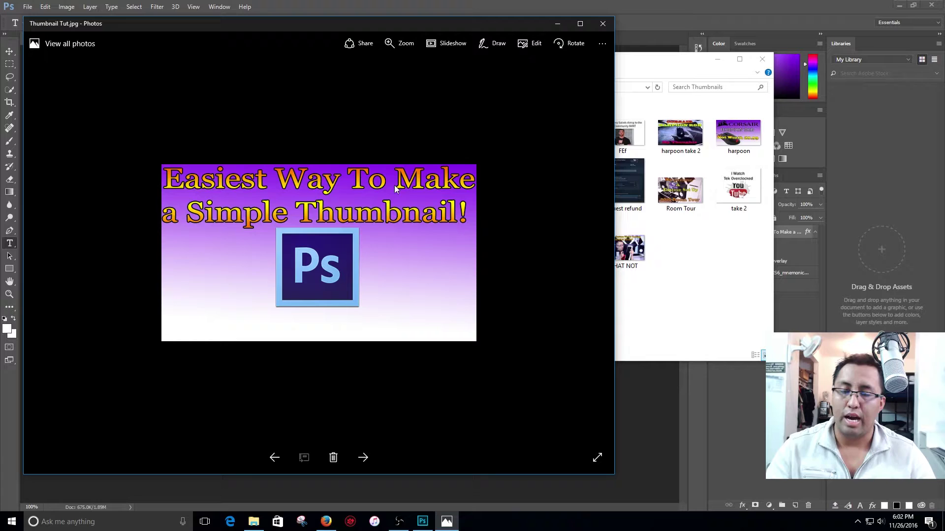
left_click(599, 27)
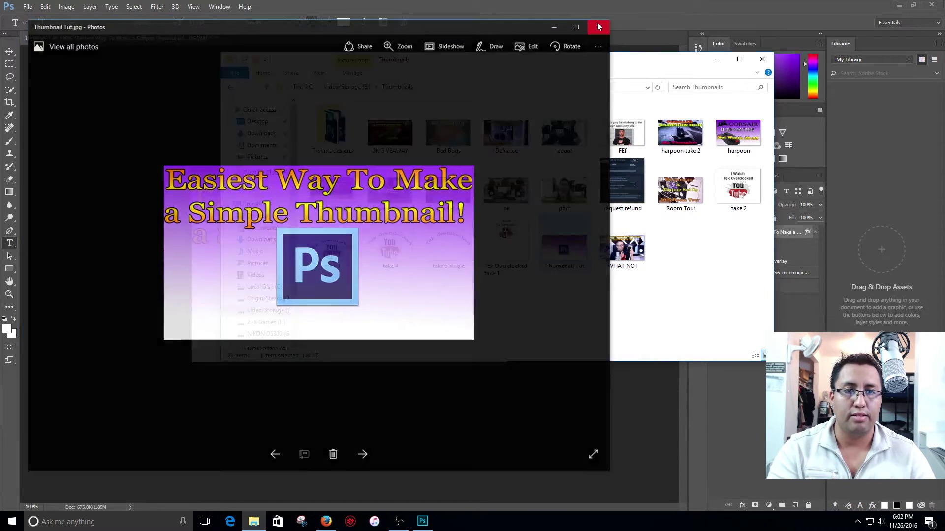